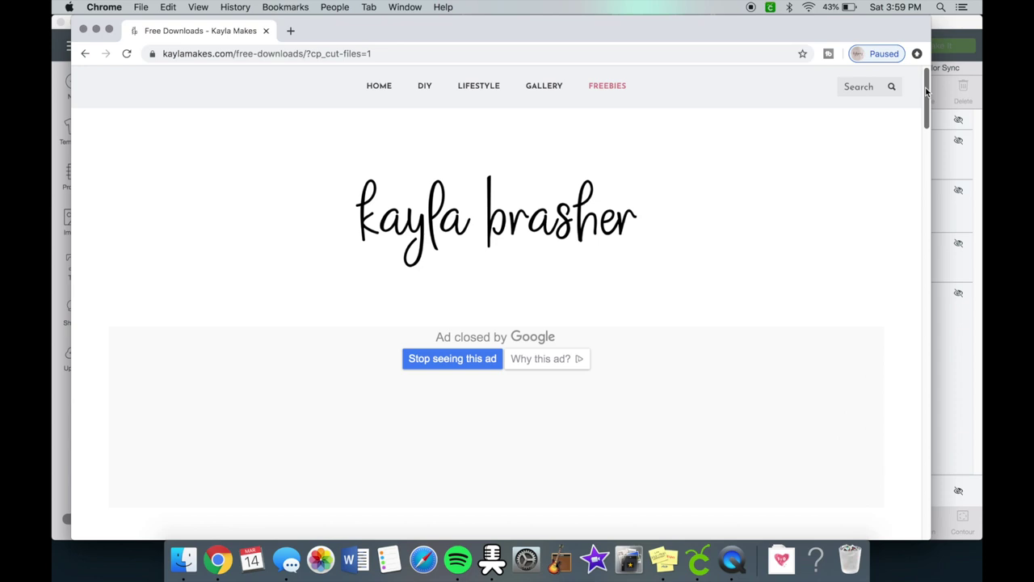
Step: Go to page 2 of the Kayla Makes free cut files and scroll to the Boss Babe ring
{"action": "left_click_drag", "start_coordinate": [927, 92], "coordinate": [858, 392]}
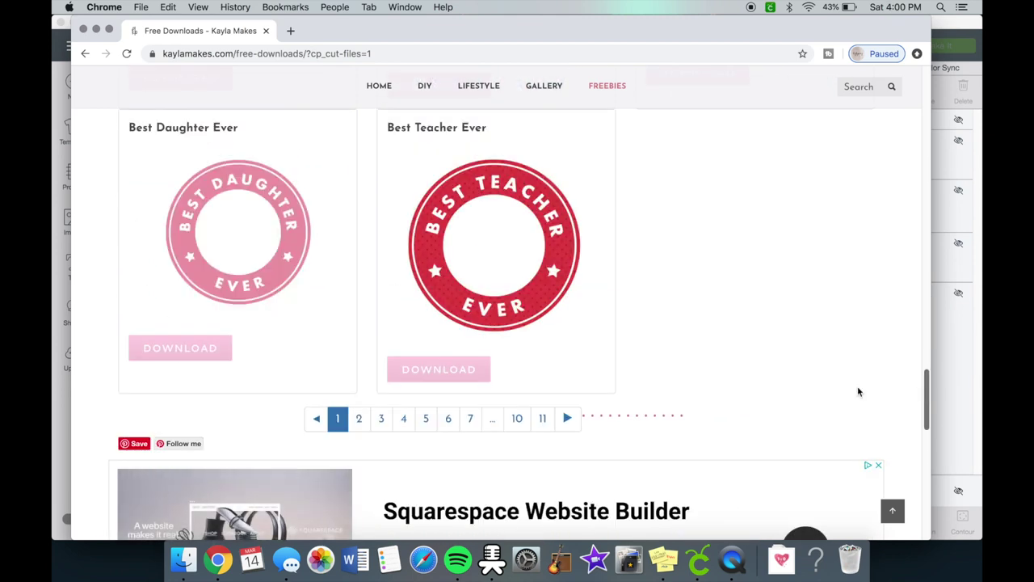
{"action": "left_click", "coordinate": [359, 418]}
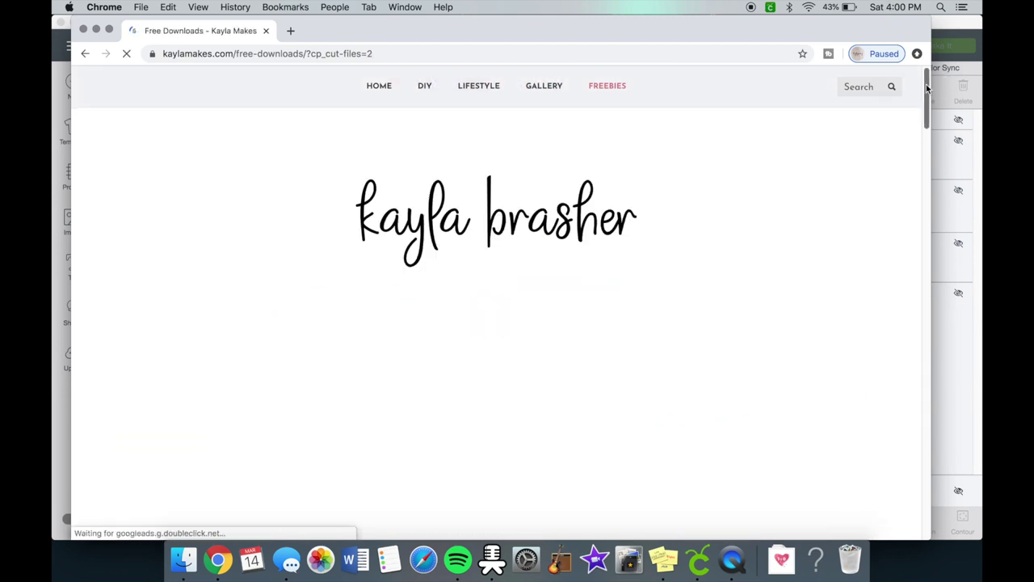
{"action": "left_click_drag", "start_coordinate": [927, 89], "coordinate": [929, 143]}
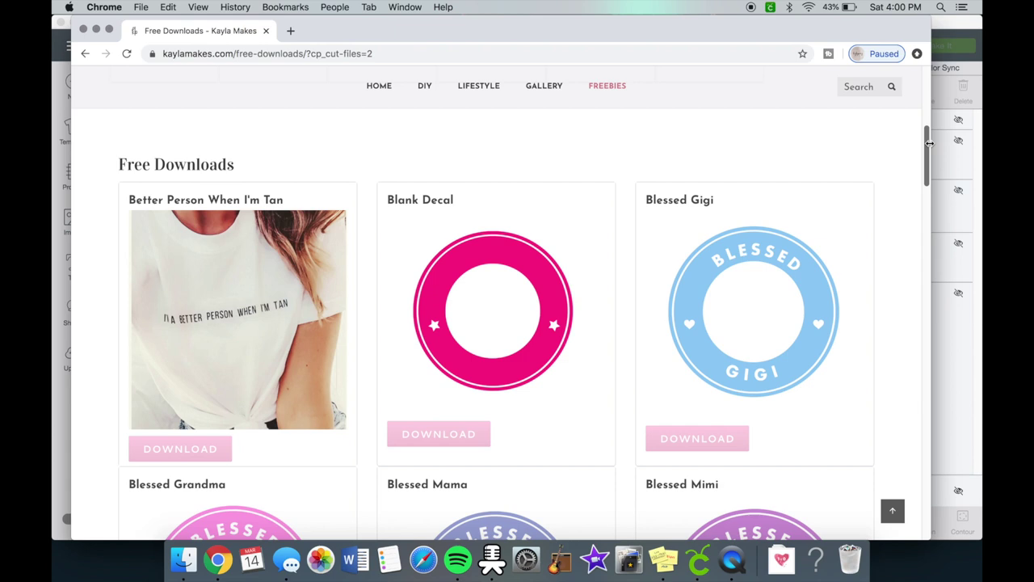
{"action": "scroll", "coordinate": [593, 303], "scroll_direction": "down", "scroll_amount": 10}
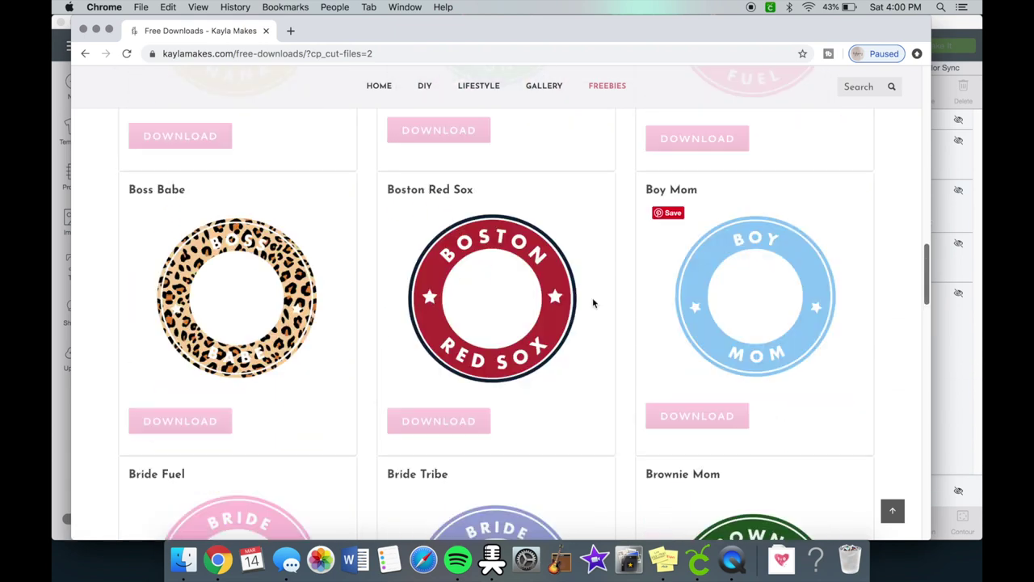
Step: Back on the canvas, unhide the TEACHER FUEL ring, delete the extra circles, and move it right
{"action": "left_click", "coordinate": [96, 30]}
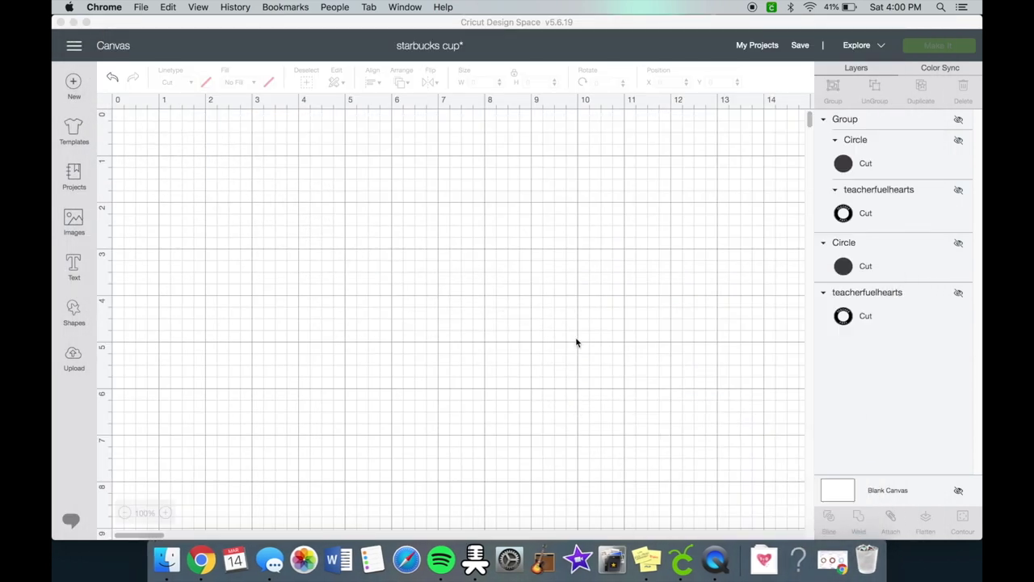
{"action": "left_click", "coordinate": [958, 292]}
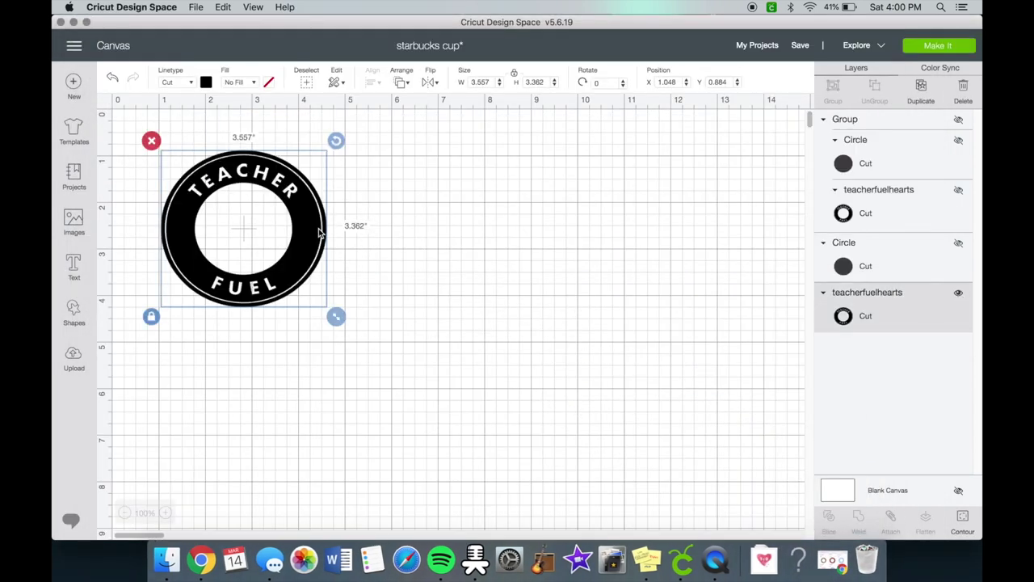
{"action": "left_click_drag", "start_coordinate": [319, 232], "coordinate": [301, 219]}
{"action": "left_click", "coordinate": [958, 243]}
{"action": "left_click", "coordinate": [958, 140]}
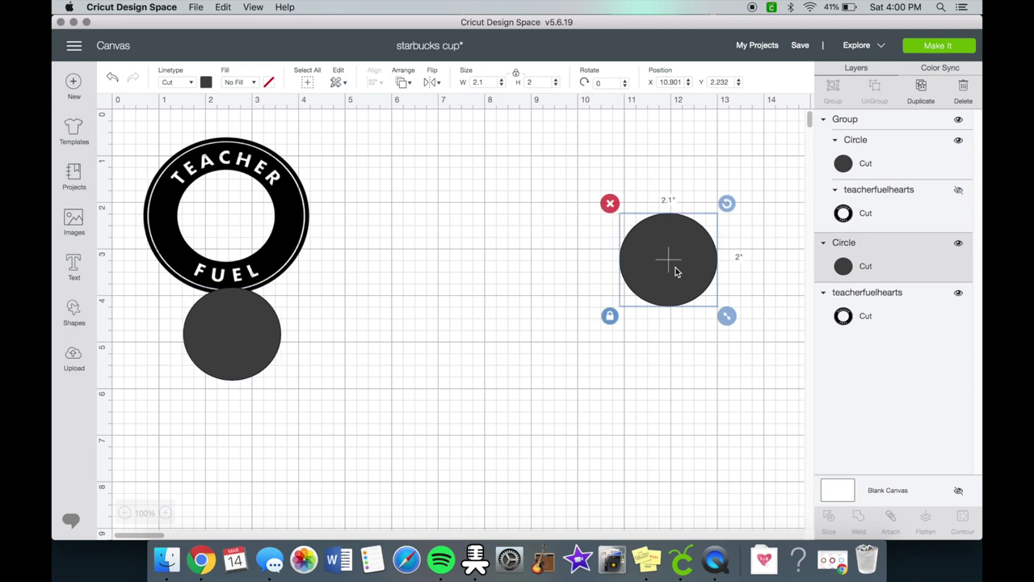
{"action": "key", "text": "Delete"}
{"action": "left_click", "coordinate": [265, 337]}
{"action": "key", "text": "Delete"}
{"action": "left_click_drag", "start_coordinate": [267, 267], "coordinate": [734, 217]}
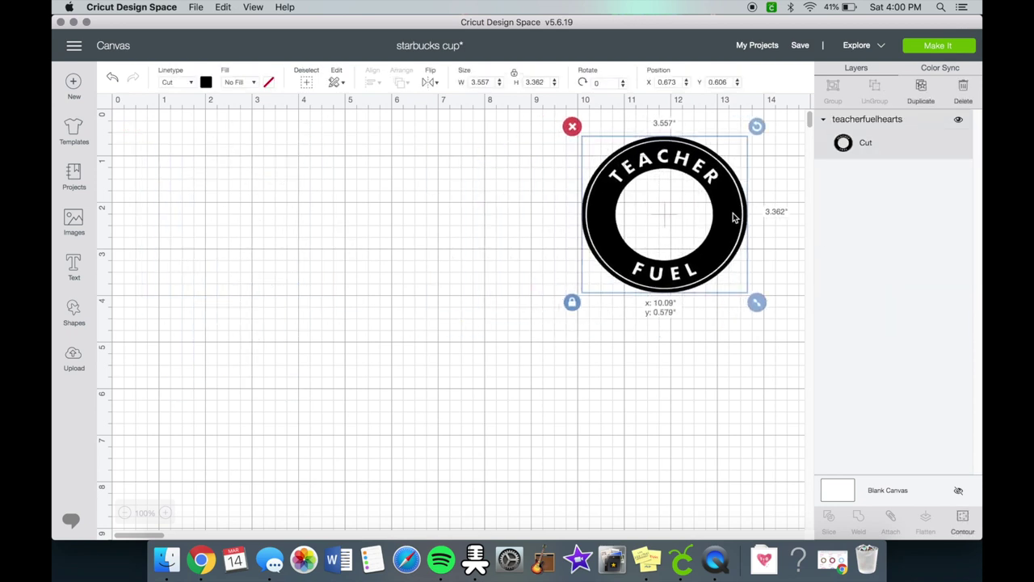
{"action": "left_click", "coordinate": [300, 243]}
Step: Insert a circle from Shapes and colour it yellow
{"action": "left_click", "coordinate": [74, 313]}
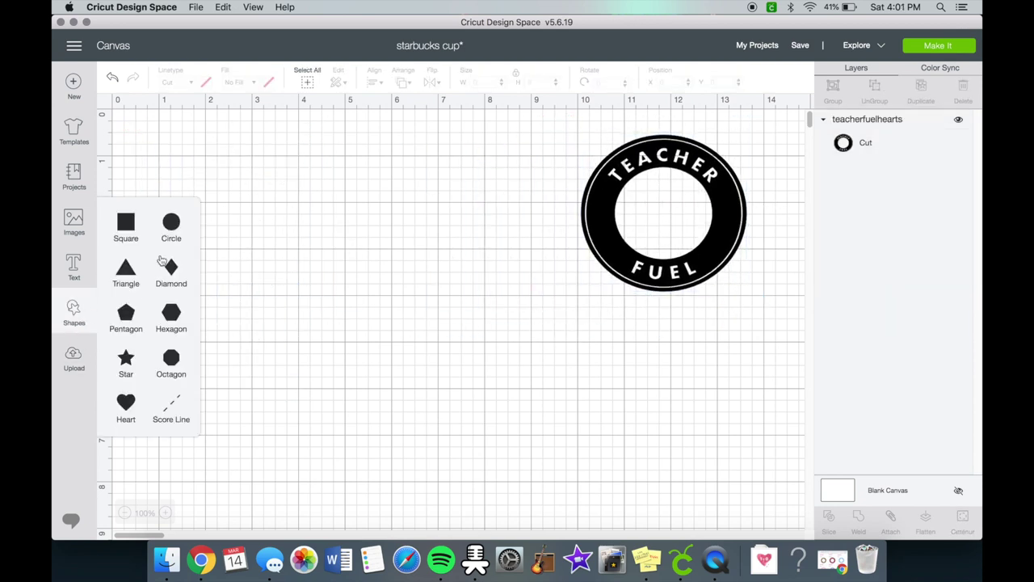
{"action": "left_click", "coordinate": [172, 224]}
{"action": "left_click", "coordinate": [206, 81]}
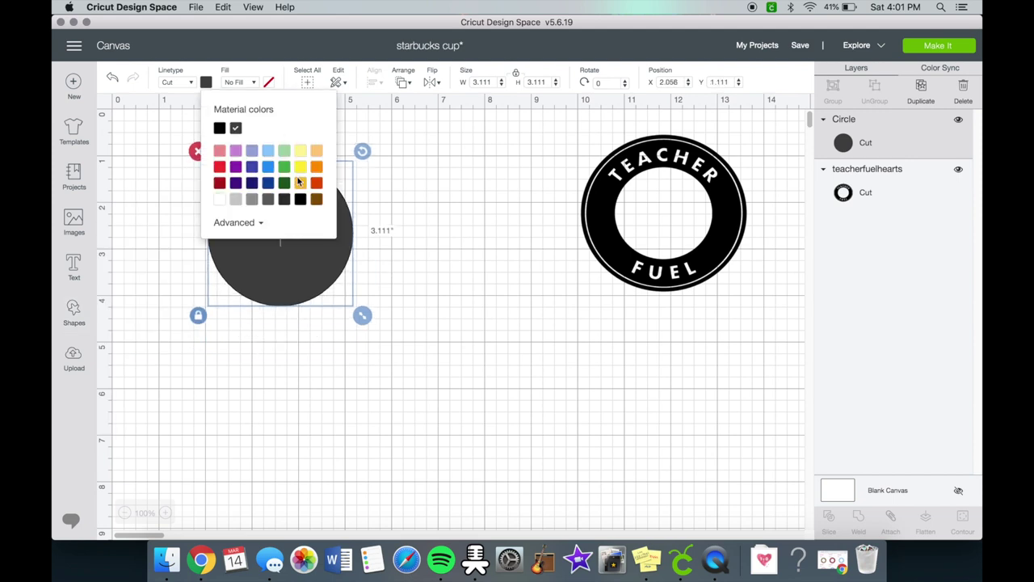
{"action": "left_click", "coordinate": [300, 166]}
Step: Resize the yellow circle to 2.109 × 1.977 and centre it in the ring's hole
{"action": "left_click", "coordinate": [165, 512]}
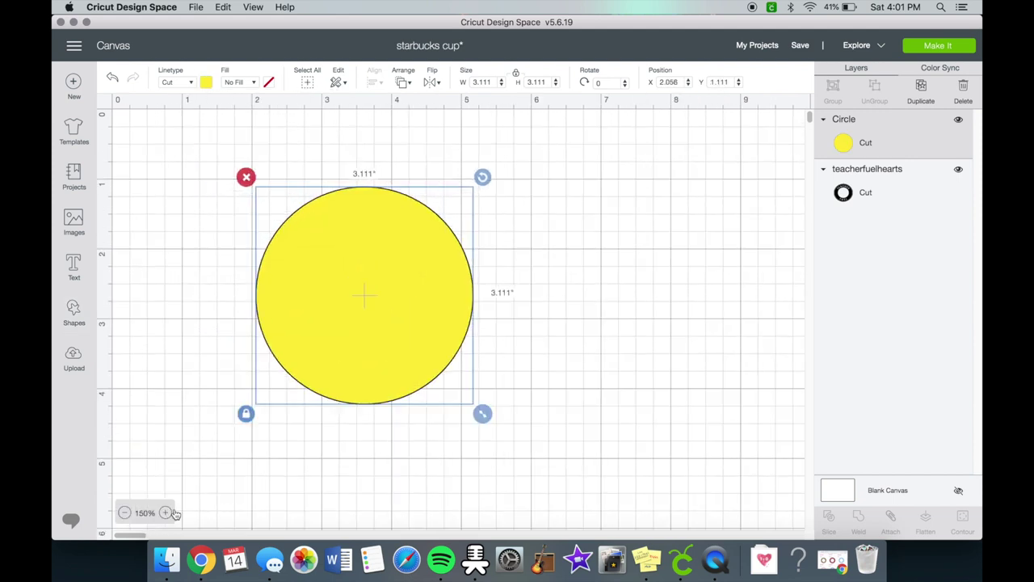
{"action": "scroll", "coordinate": [144, 531], "scroll_direction": "right", "scroll_amount": 5}
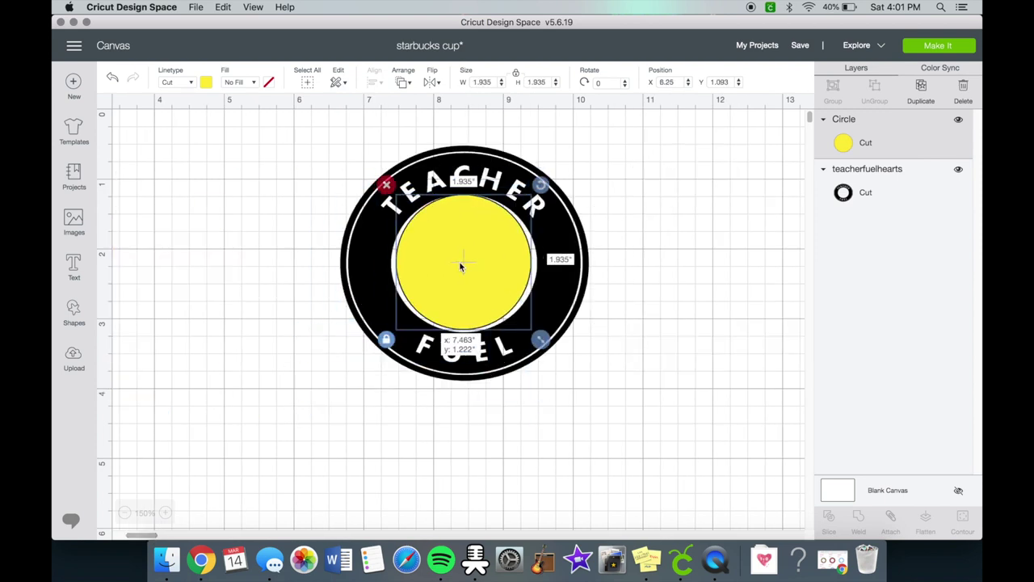
{"action": "left_click", "coordinate": [165, 512]}
{"action": "scroll", "coordinate": [150, 537], "scroll_direction": "right", "scroll_amount": 5}
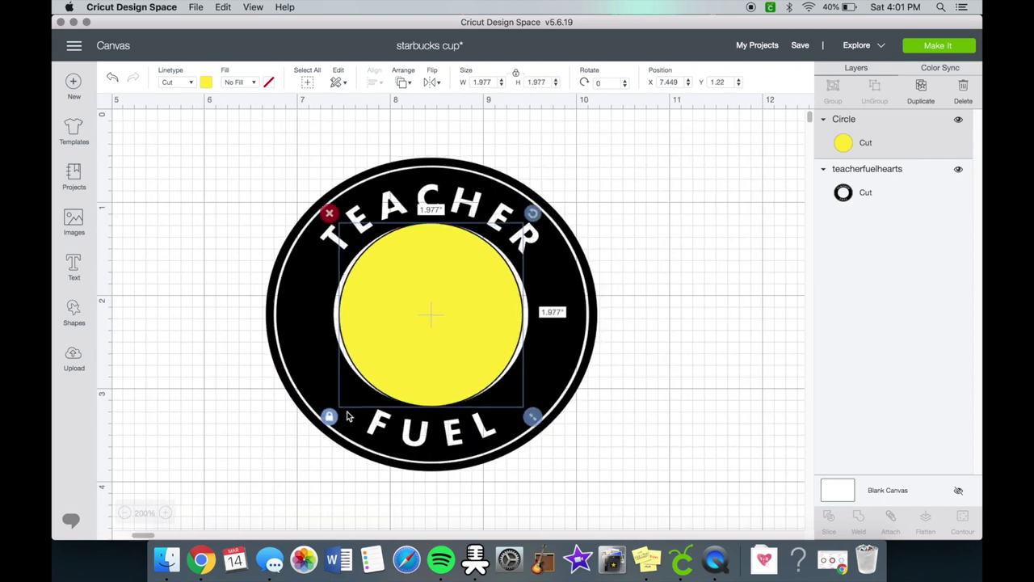
{"action": "left_click_drag", "start_coordinate": [537, 421], "coordinate": [541, 417]}
{"action": "left_click", "coordinate": [709, 336]}
{"action": "left_click", "coordinate": [457, 311]}
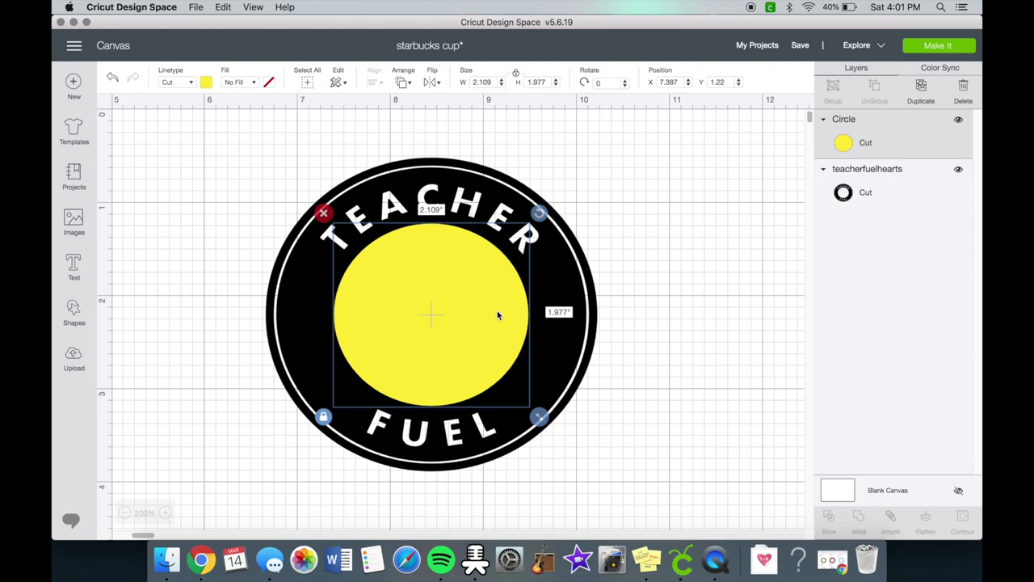
{"action": "mouse_move", "coordinate": [457, 311]}
{"action": "left_mouse_down"}
{"action": "mouse_move", "coordinate": [702, 273]}
{"action": "mouse_move", "coordinate": [538, 312]}
{"action": "mouse_move", "coordinate": [460, 312]}
{"action": "left_mouse_up"}
Step: Pull the yellow circle out of the ring and duplicate it below the original
{"action": "left_click", "coordinate": [603, 342]}
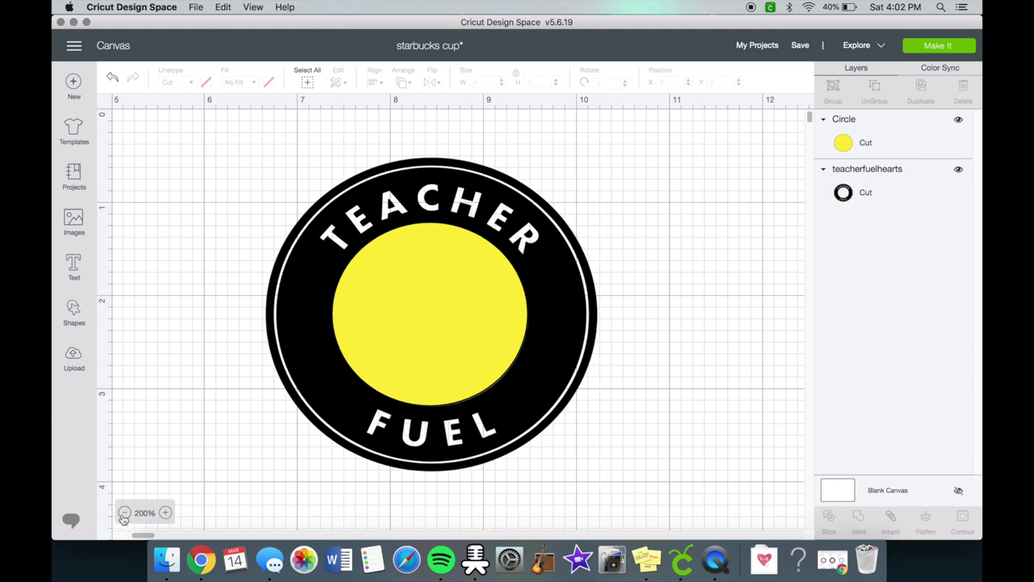
{"action": "left_click", "coordinate": [124, 514]}
{"action": "key", "text": "super+minus"}
{"action": "key", "text": "super+a"}
{"action": "left_click", "coordinate": [600, 357]}
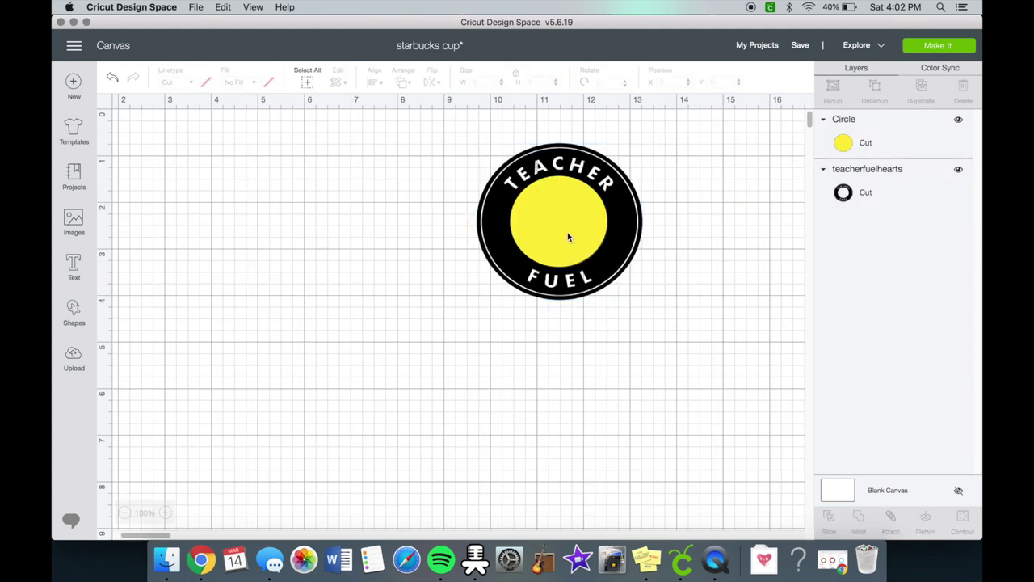
{"action": "left_click_drag", "start_coordinate": [570, 235], "coordinate": [296, 242]}
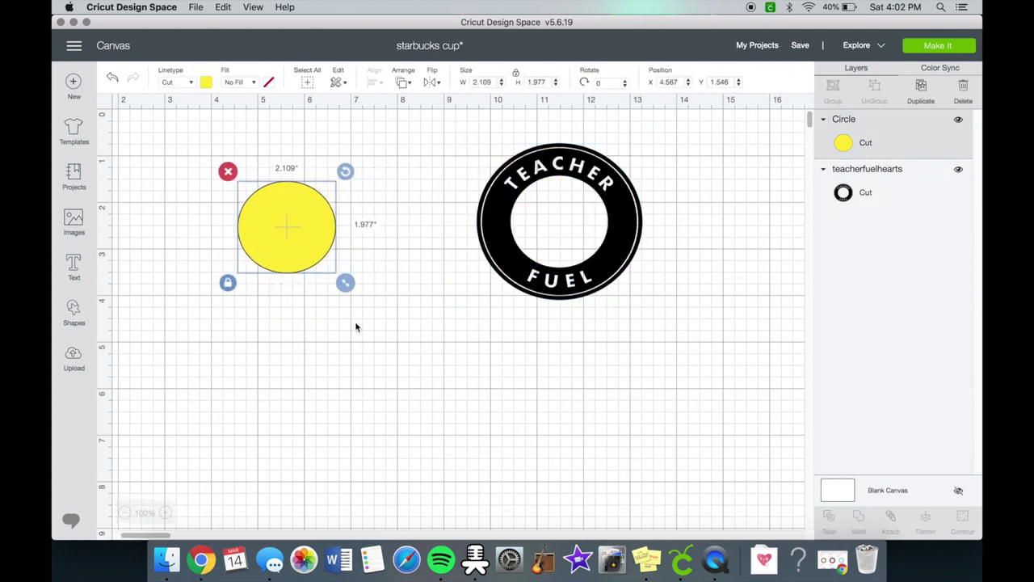
{"action": "left_click", "coordinate": [921, 89]}
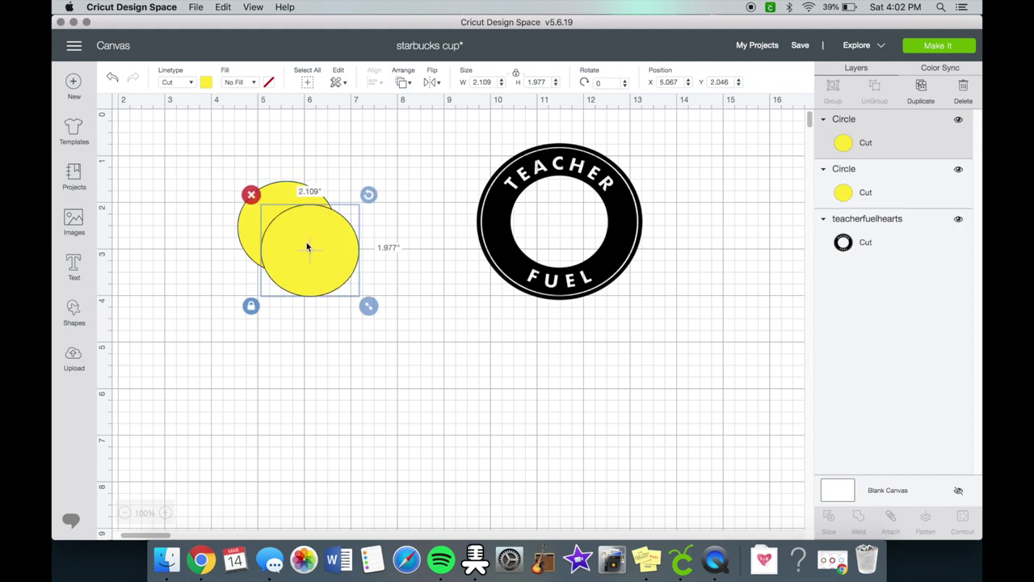
{"action": "left_click_drag", "start_coordinate": [307, 247], "coordinate": [313, 313]}
Step: Colour the copy light orange, place it behind the yellow circle, and enlarge it
{"action": "left_click", "coordinate": [206, 84]}
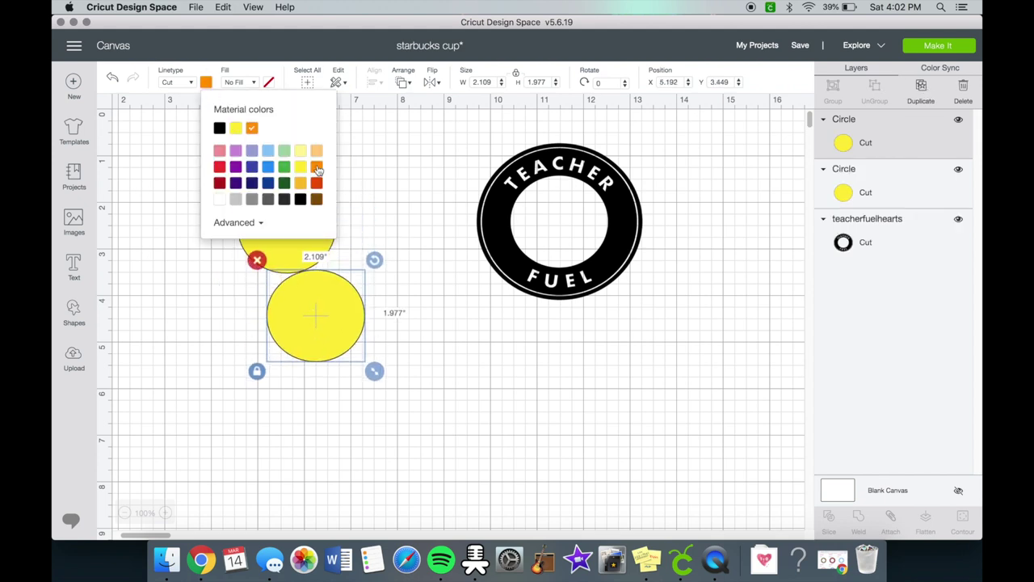
{"action": "left_click", "coordinate": [318, 167]}
{"action": "left_click", "coordinate": [318, 152]}
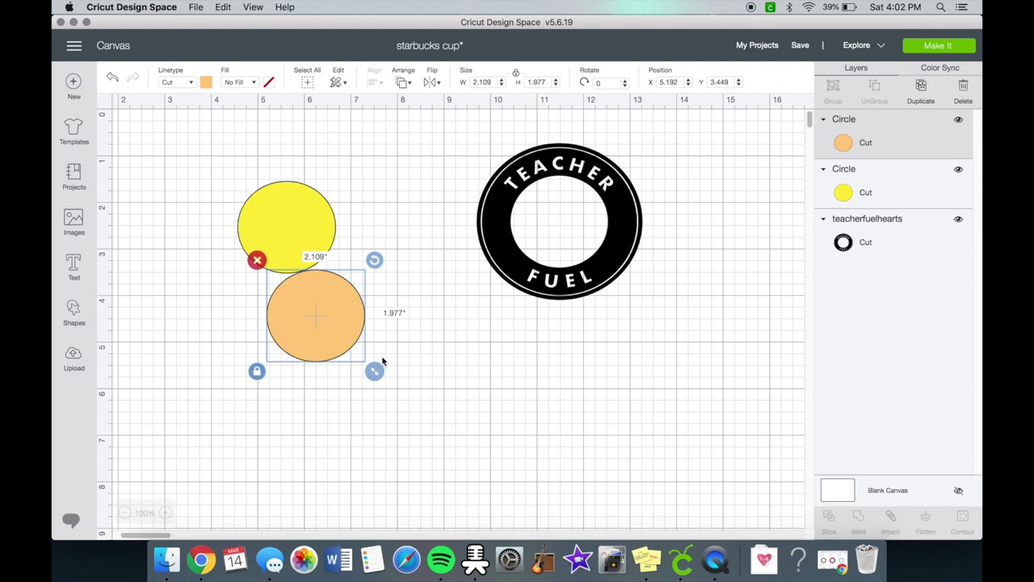
{"action": "left_click_drag", "start_coordinate": [321, 305], "coordinate": [306, 260]}
{"action": "right_click", "coordinate": [307, 261]}
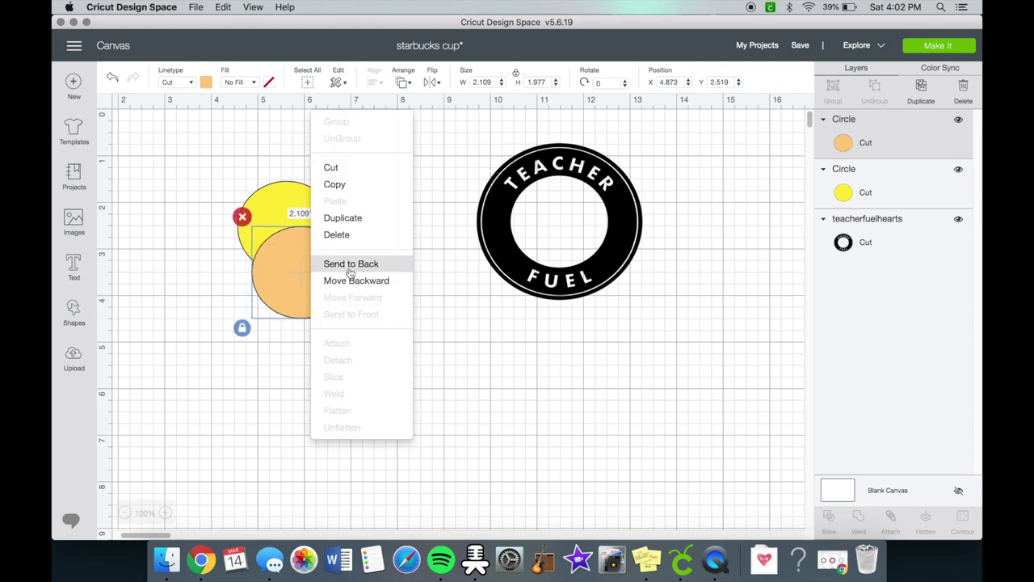
{"action": "left_click", "coordinate": [364, 263]}
{"action": "left_click_drag", "start_coordinate": [359, 324], "coordinate": [609, 269]}
Step: Size the orange circle against the TEACHER FUEL ring, then place it over the yellow circle
{"action": "left_click", "coordinate": [165, 513]}
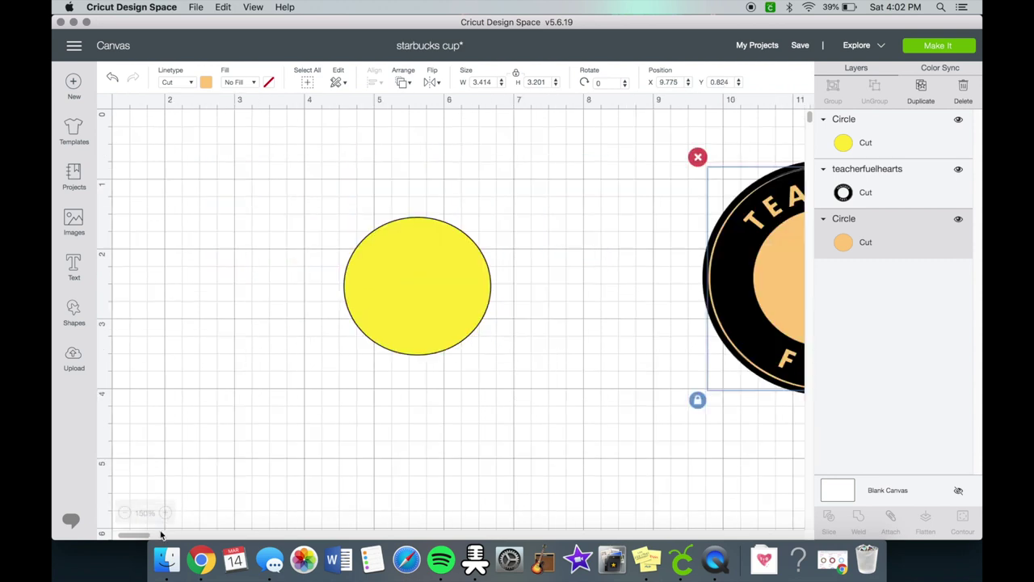
{"action": "scroll", "coordinate": [452, 307], "scroll_direction": "right", "scroll_amount": 10}
{"action": "left_click_drag", "start_coordinate": [491, 310], "coordinate": [421, 310]}
{"action": "key", "text": "super+bracketright"}
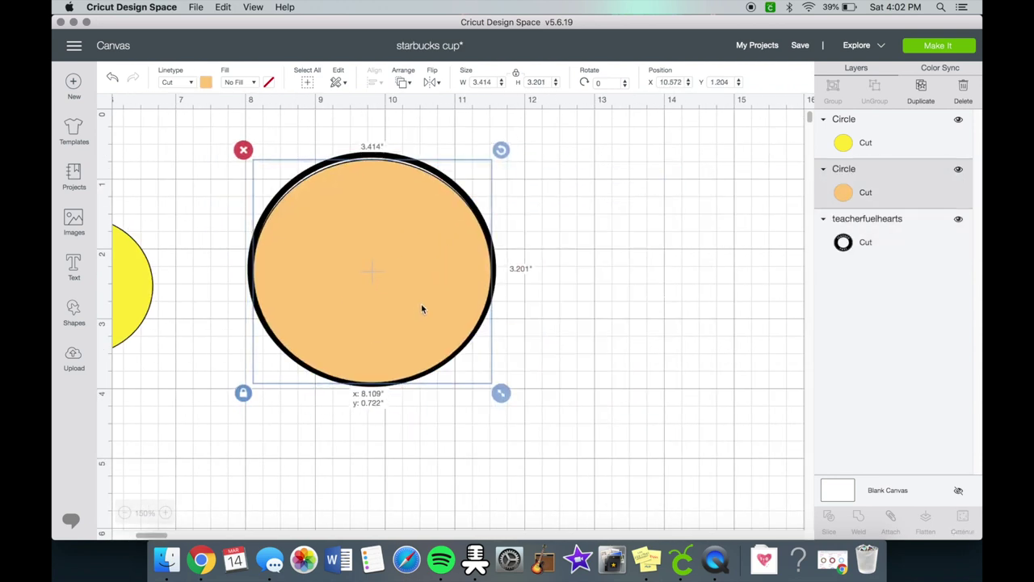
{"action": "left_click_drag", "start_coordinate": [152, 535], "coordinate": [139, 537]}
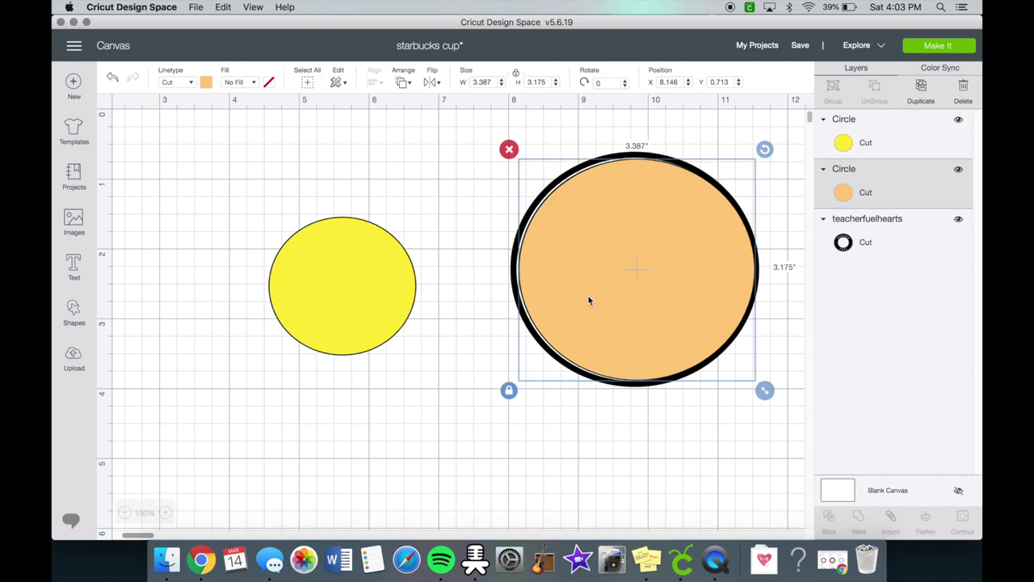
{"action": "left_click_drag", "start_coordinate": [509, 271], "coordinate": [214, 288]}
Step: Centre the yellow and orange circles on each other, then nudge the TEACHER FUEL logo lower
{"action": "left_click", "coordinate": [382, 403]}
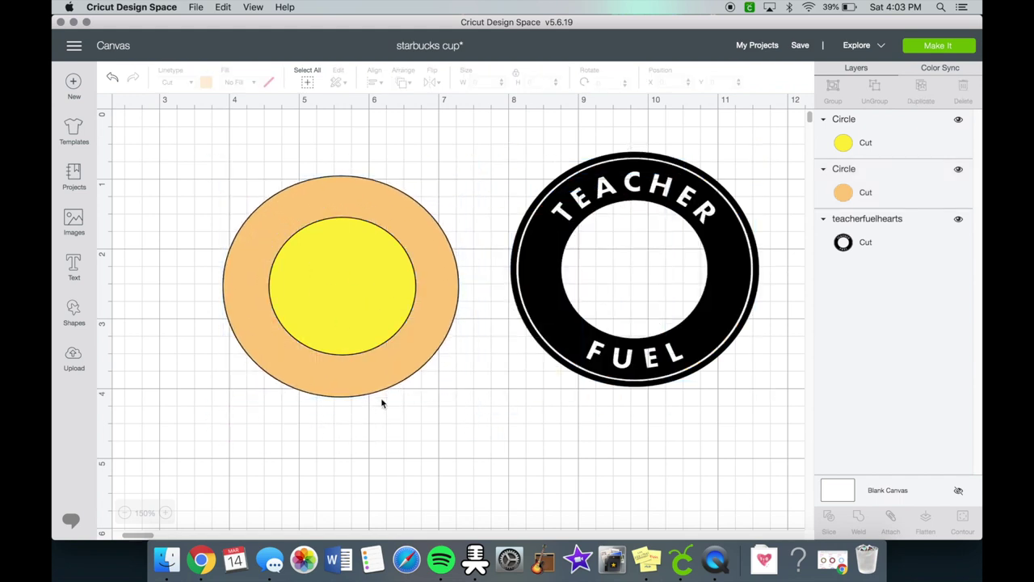
{"action": "left_click_drag", "start_coordinate": [417, 453], "coordinate": [310, 277]}
{"action": "left_click", "coordinate": [374, 82]}
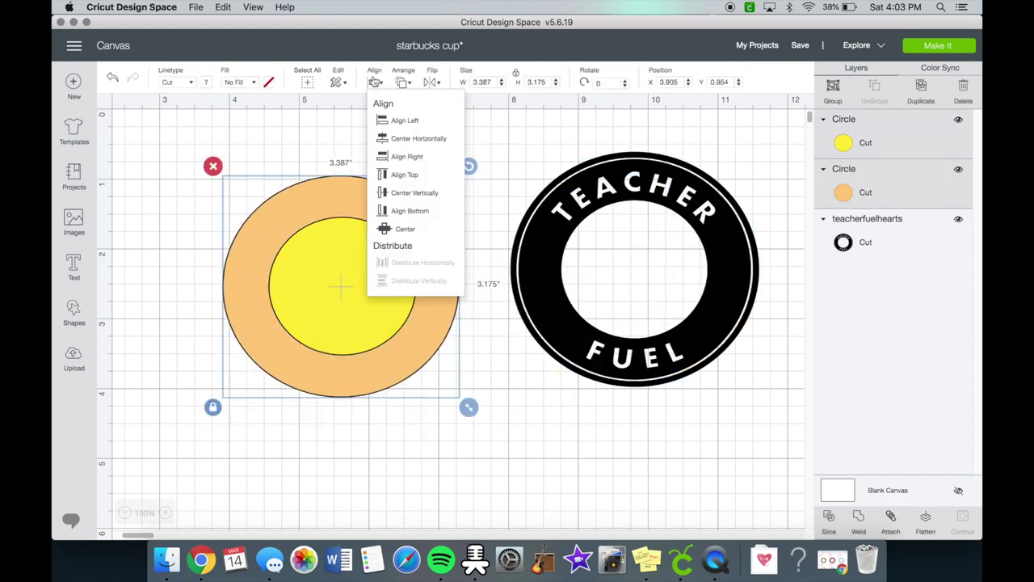
{"action": "left_click", "coordinate": [426, 141]}
{"action": "left_click", "coordinate": [375, 81]}
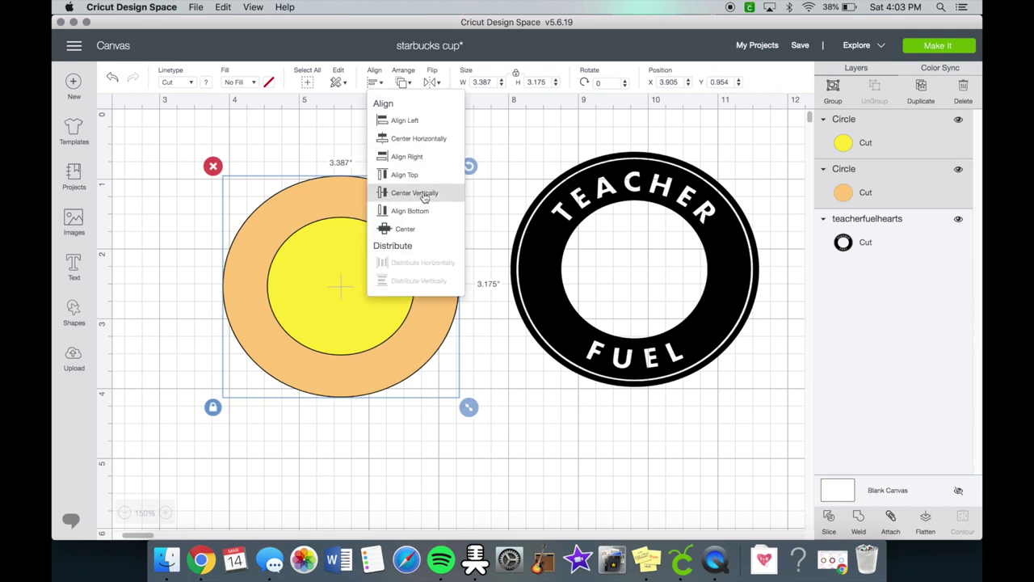
{"action": "left_click", "coordinate": [420, 196]}
{"action": "left_click", "coordinate": [382, 453]}
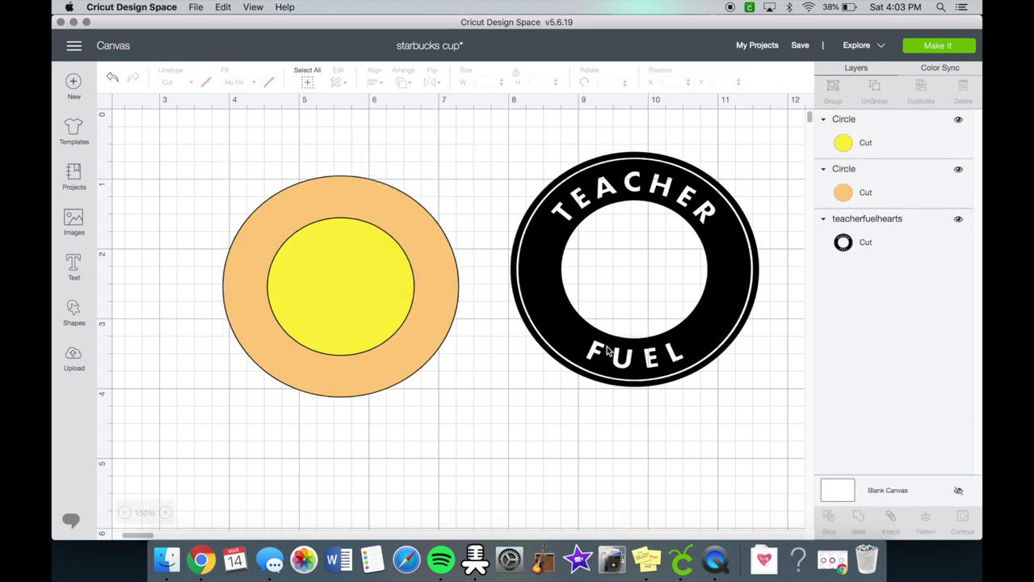
{"action": "left_click_drag", "start_coordinate": [608, 352], "coordinate": [609, 365]}
{"action": "left_click", "coordinate": [460, 406]}
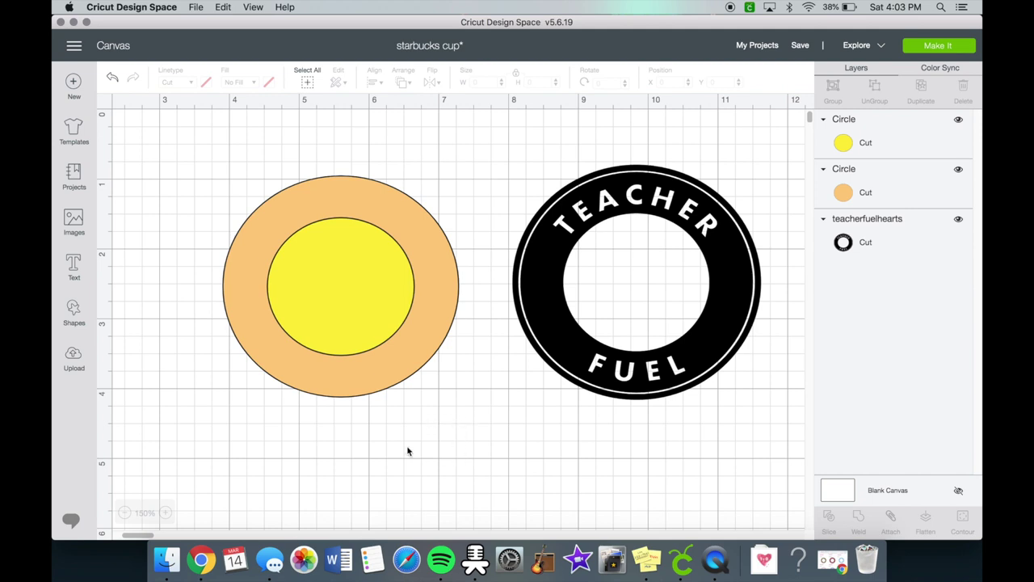
Step: Duplicate the orange circle, colour the copy red-orange, and enlarge it over the orange one
{"action": "left_click", "coordinate": [420, 367]}
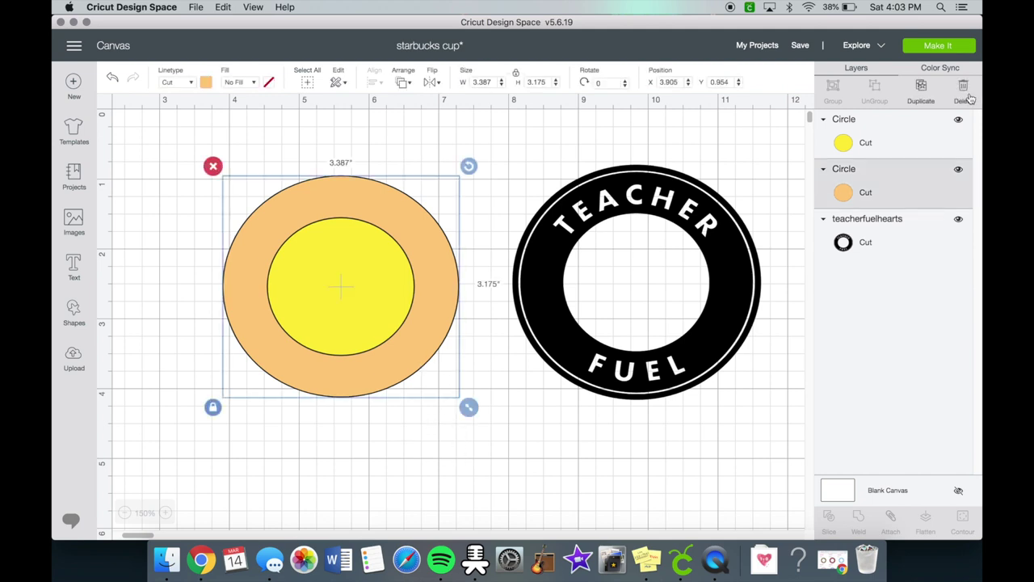
{"action": "left_click", "coordinate": [921, 89]}
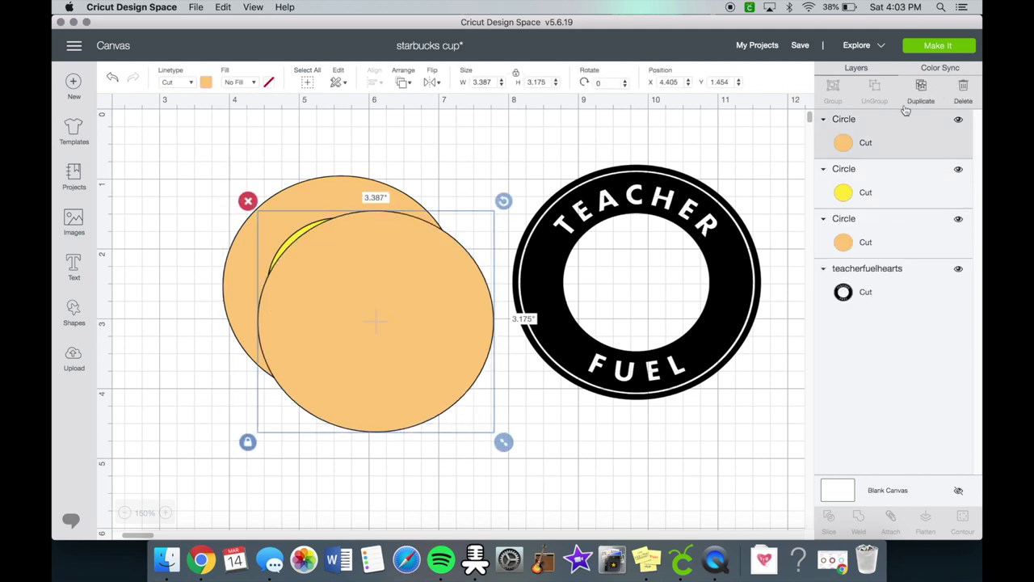
{"action": "left_click", "coordinate": [207, 83]}
{"action": "left_click", "coordinate": [316, 186]}
{"action": "left_click", "coordinate": [385, 497]}
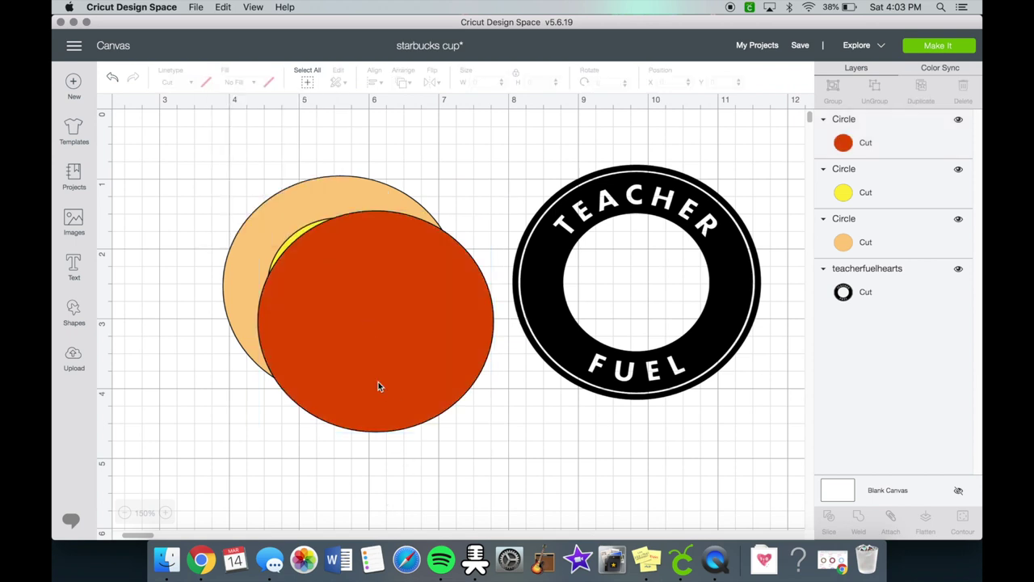
{"action": "left_click_drag", "start_coordinate": [378, 381], "coordinate": [314, 340]}
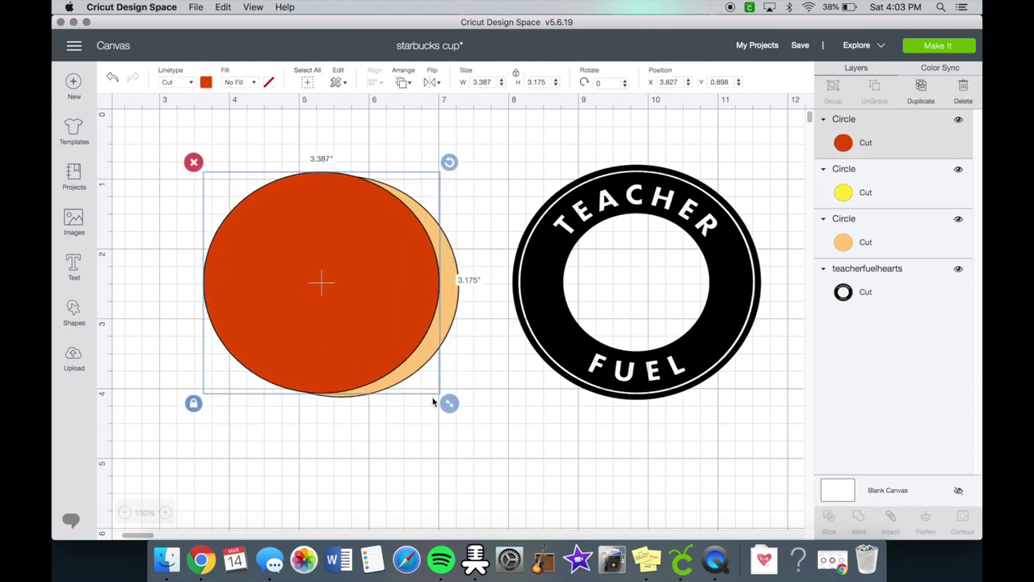
{"action": "left_click_drag", "start_coordinate": [448, 402], "coordinate": [472, 423]}
Step: Send the red-orange circle to the back, fine-tune its size, and centre all three circles
{"action": "right_click", "coordinate": [374, 154]}
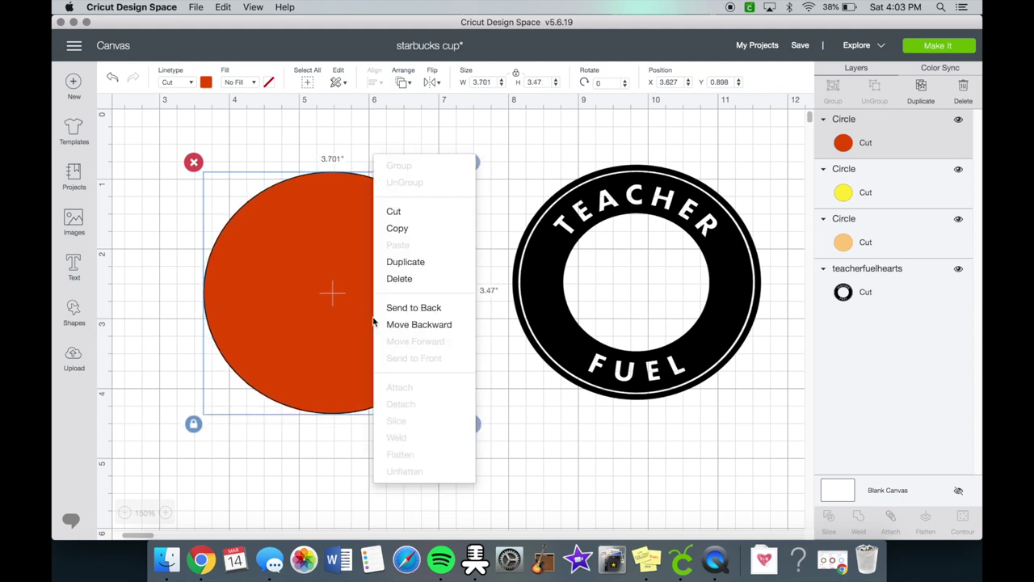
{"action": "left_click", "coordinate": [427, 312]}
{"action": "left_click_drag", "start_coordinate": [361, 402], "coordinate": [368, 397]}
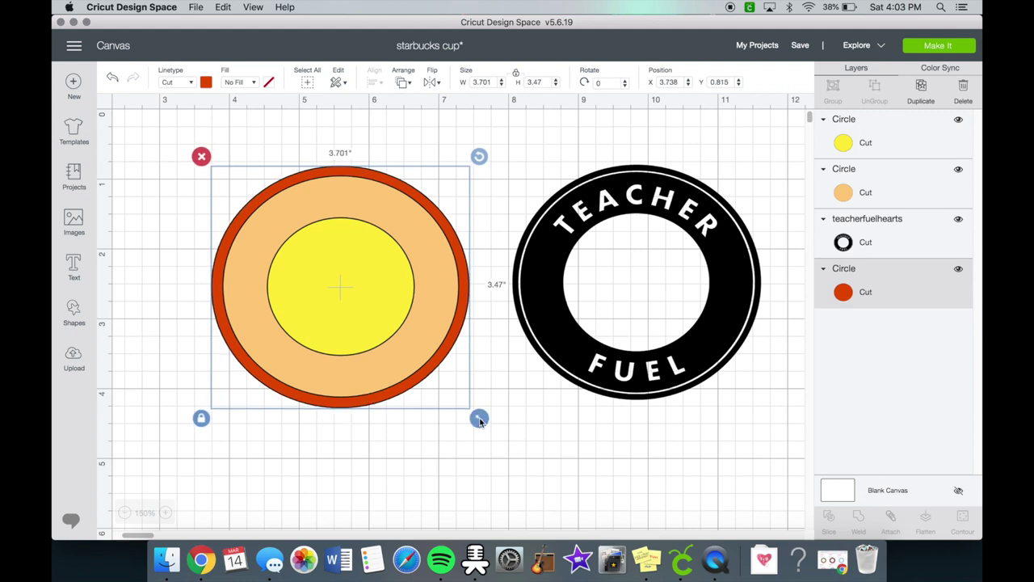
{"action": "left_click_drag", "start_coordinate": [479, 420], "coordinate": [471, 410]}
{"action": "left_click", "coordinate": [375, 83]}
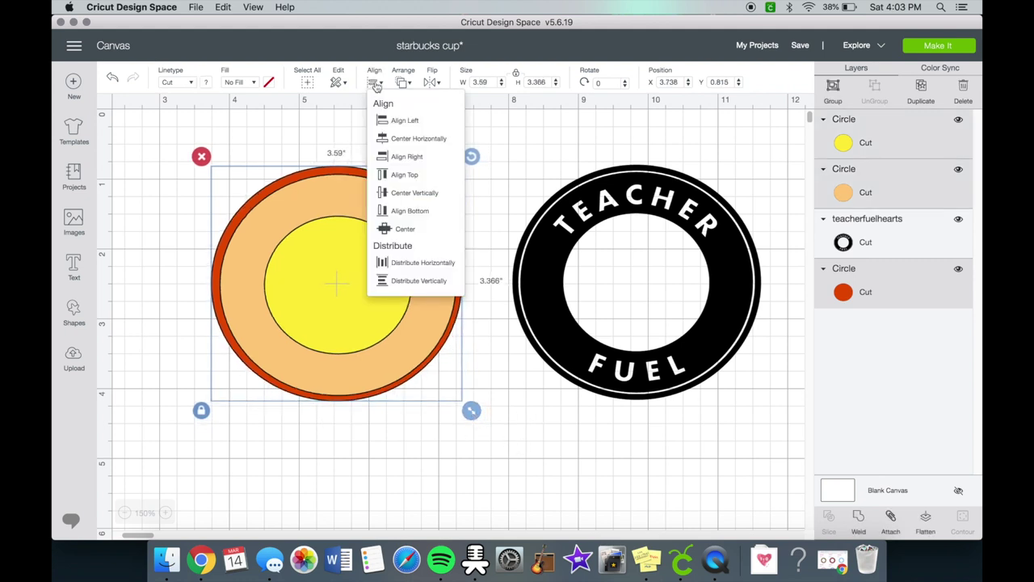
{"action": "left_click", "coordinate": [433, 139]}
{"action": "left_click", "coordinate": [375, 83]}
{"action": "left_click", "coordinate": [442, 194]}
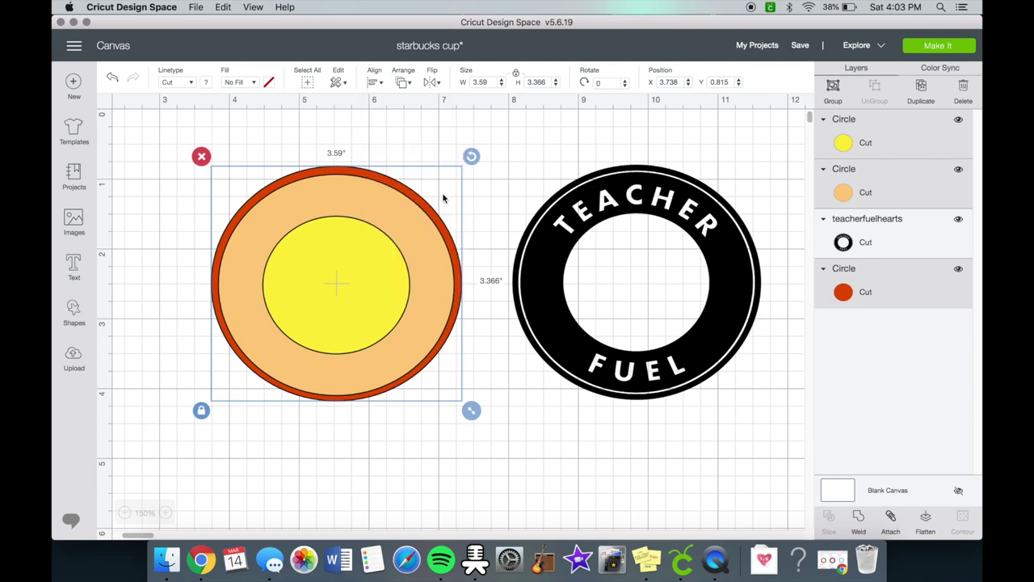
Step: Hide the yellow circle and centre the orange and red circles on each other
{"action": "left_click", "coordinate": [375, 301]}
{"action": "left_click", "coordinate": [959, 120]}
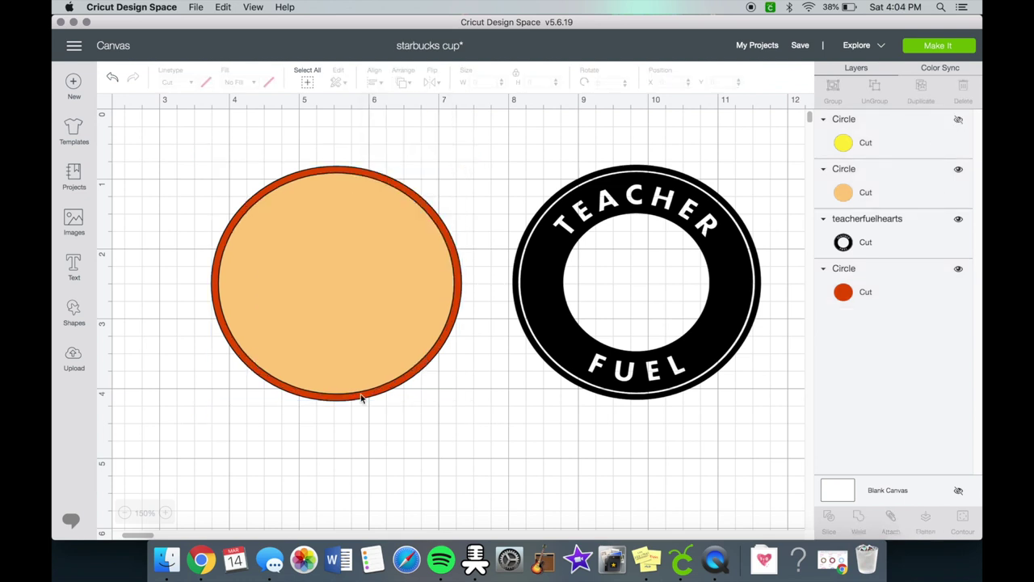
{"action": "left_click_drag", "start_coordinate": [423, 451], "coordinate": [252, 242]}
{"action": "left_click", "coordinate": [376, 81]}
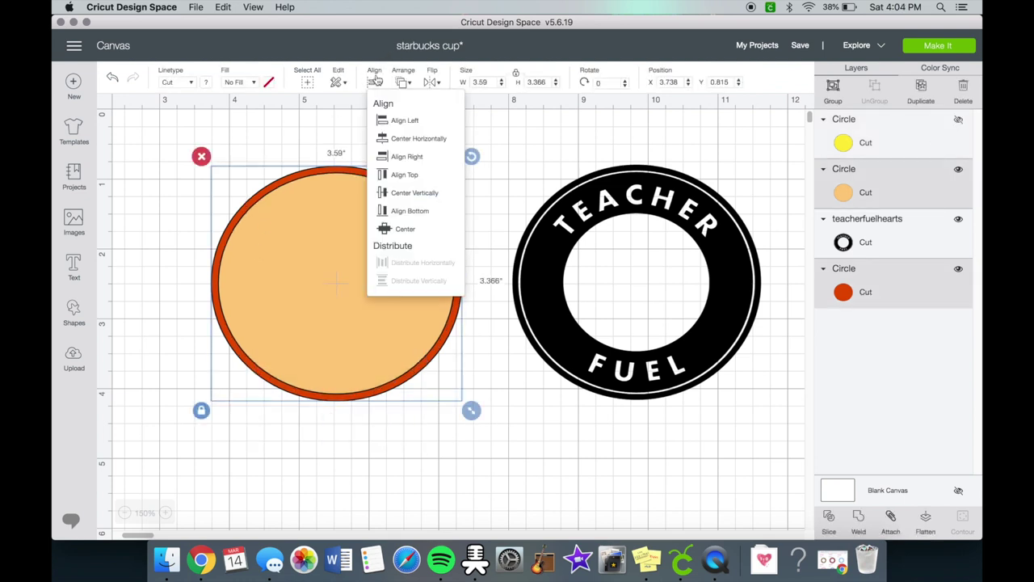
{"action": "left_click", "coordinate": [411, 139]}
{"action": "left_click", "coordinate": [374, 81]}
{"action": "left_click", "coordinate": [409, 192]}
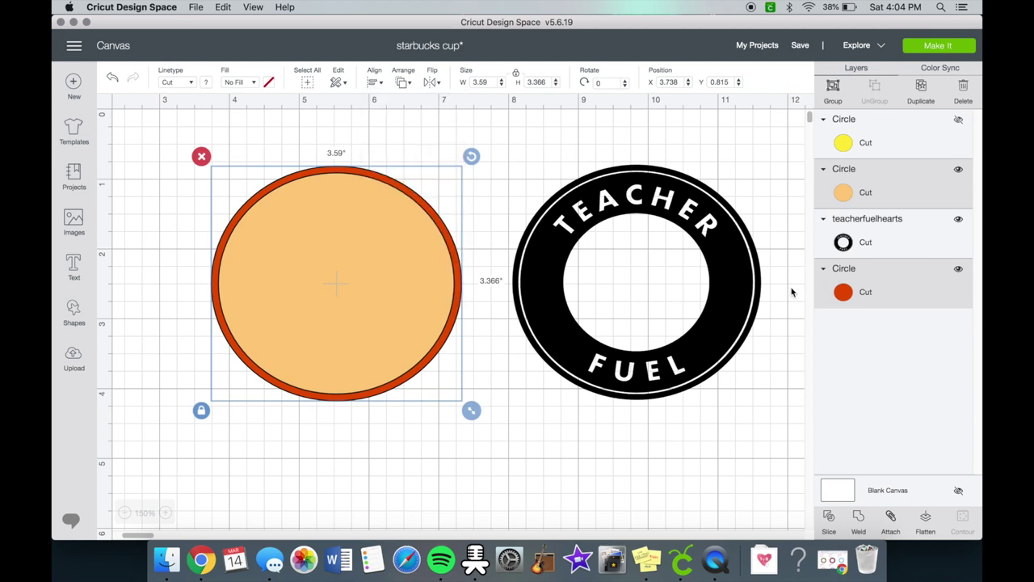
Step: Slice orange from red, delete the leftover red disk, and hide the thin red ring
{"action": "left_click", "coordinate": [832, 523]}
{"action": "left_click_drag", "start_coordinate": [372, 238], "coordinate": [377, 469]}
{"action": "left_click_drag", "start_coordinate": [372, 320], "coordinate": [517, 493]}
{"action": "key", "text": "Delete"}
{"action": "left_click_drag", "start_coordinate": [371, 420], "coordinate": [362, 347]}
{"action": "left_click", "coordinate": [364, 174]}
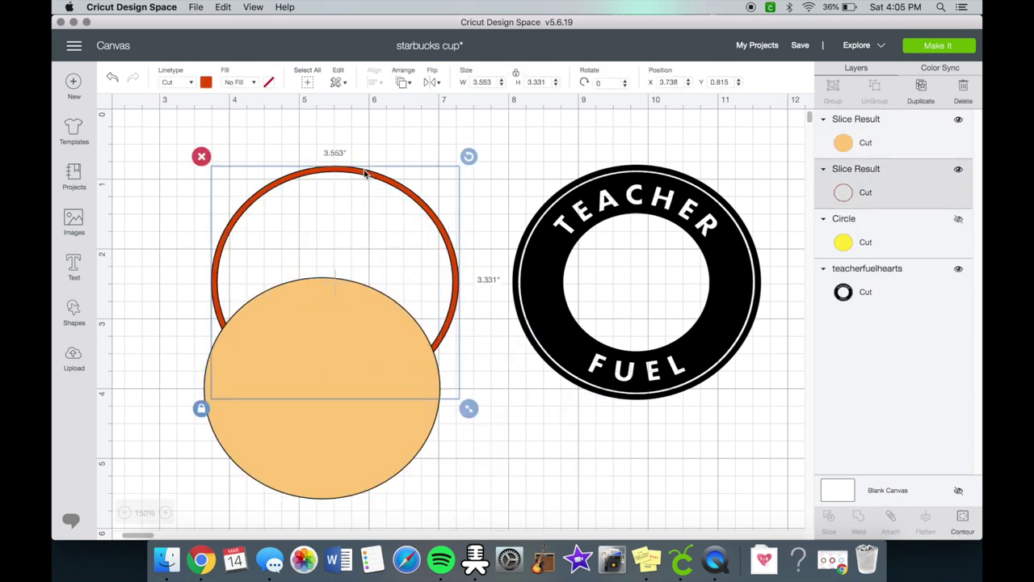
{"action": "left_click", "coordinate": [959, 170]}
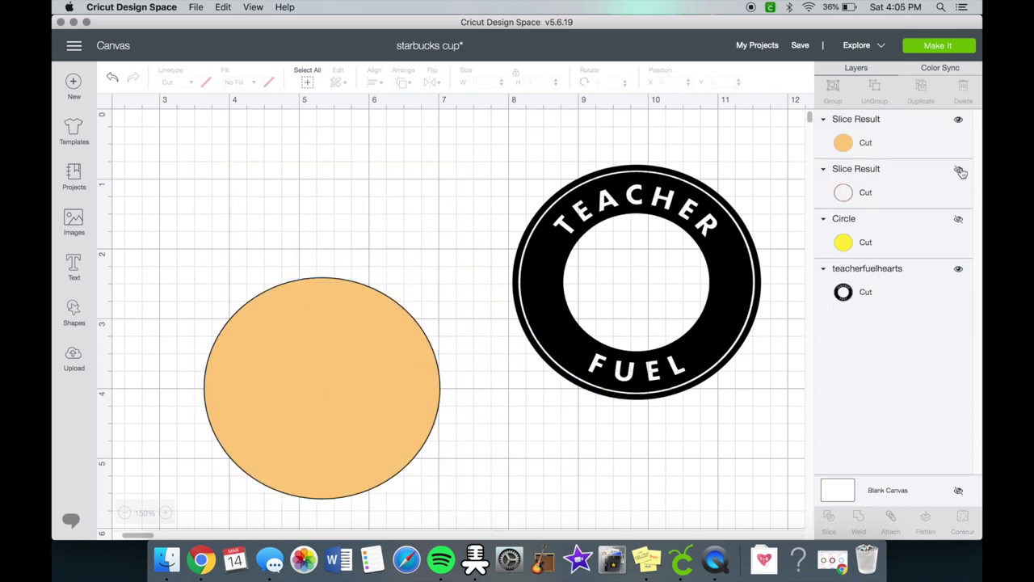
Step: Show the yellow circle, bring it to the front, and move it into the orange circle
{"action": "left_click_drag", "start_coordinate": [368, 386], "coordinate": [363, 278]}
{"action": "left_click", "coordinate": [960, 220]}
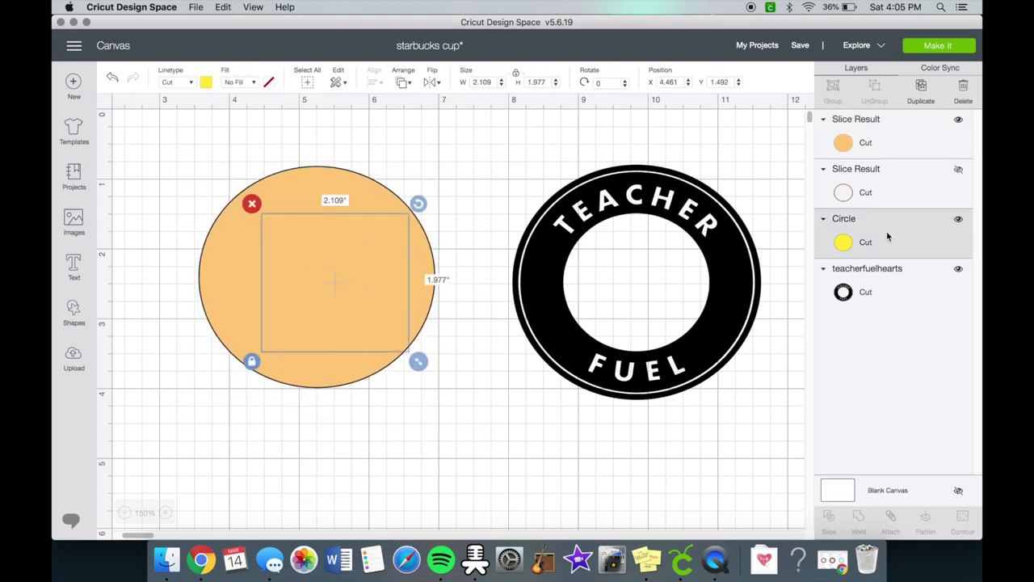
{"action": "left_click_drag", "start_coordinate": [432, 298], "coordinate": [317, 313]}
{"action": "left_click", "coordinate": [405, 295]}
{"action": "right_click", "coordinate": [405, 295]}
{"action": "left_click", "coordinate": [443, 328]}
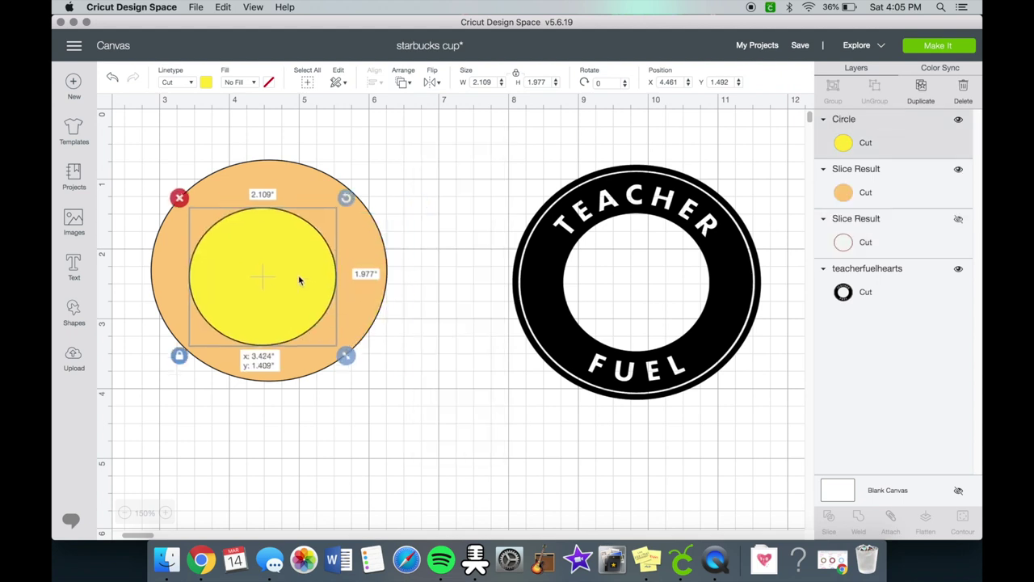
{"action": "left_click", "coordinate": [420, 335]}
{"action": "left_click_drag", "start_coordinate": [420, 335], "coordinate": [239, 236]}
Step: Centre the yellow circle, slice it out of the orange circle, and delete the inner pieces
{"action": "left_click", "coordinate": [374, 81]}
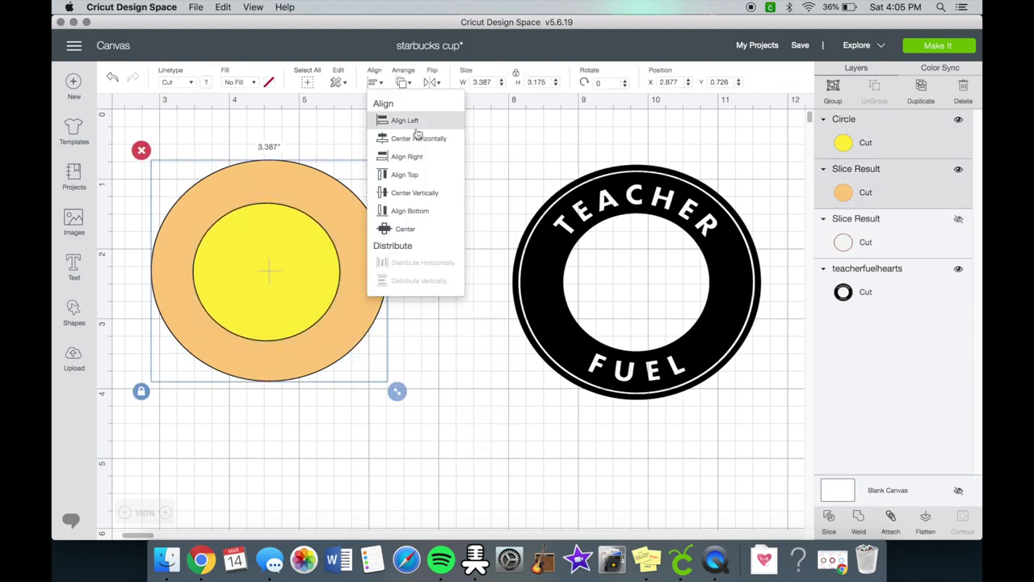
{"action": "left_click", "coordinate": [404, 229]}
{"action": "left_click", "coordinate": [376, 82]}
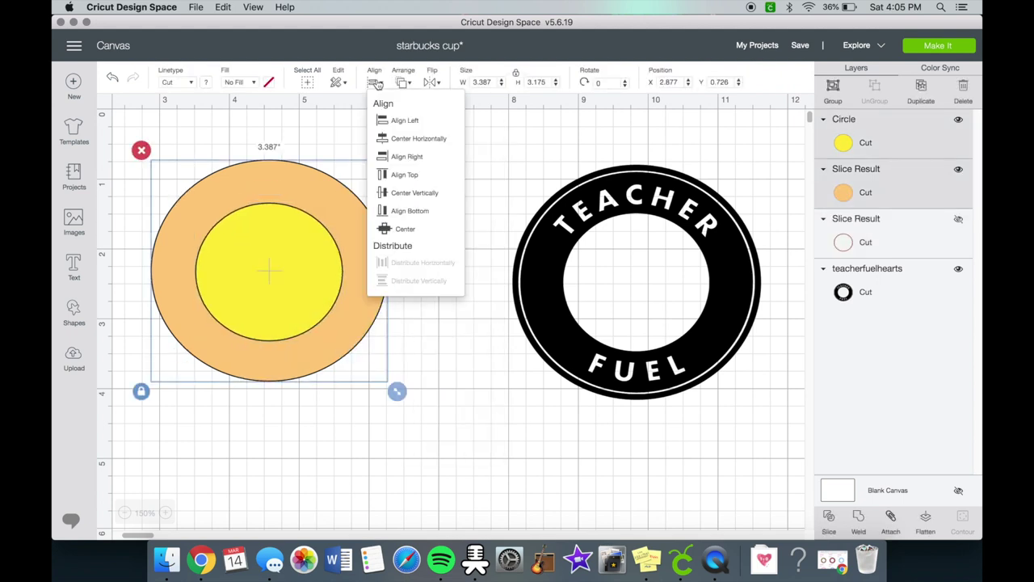
{"action": "left_click", "coordinate": [410, 190]}
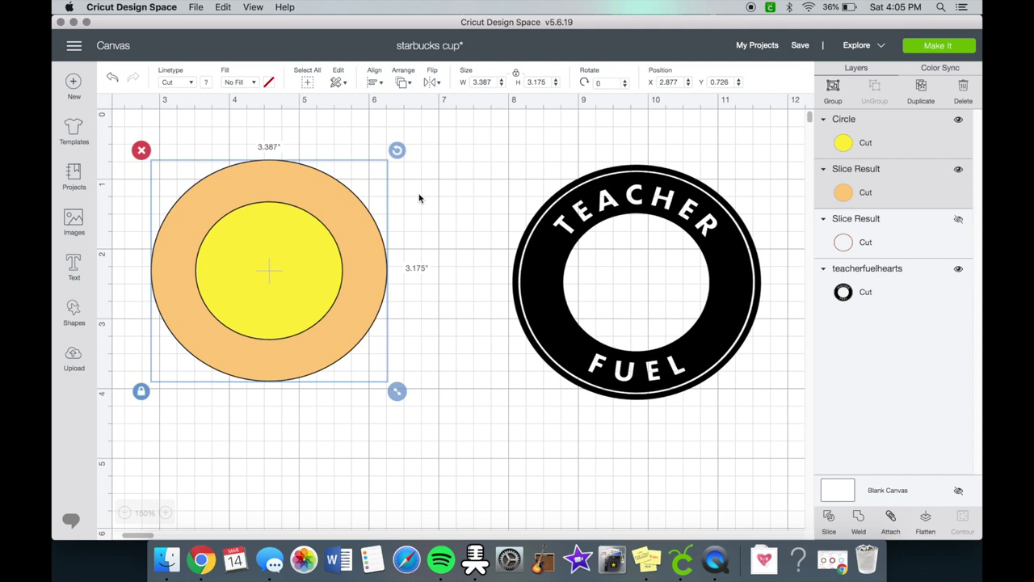
{"action": "left_click", "coordinate": [829, 519]}
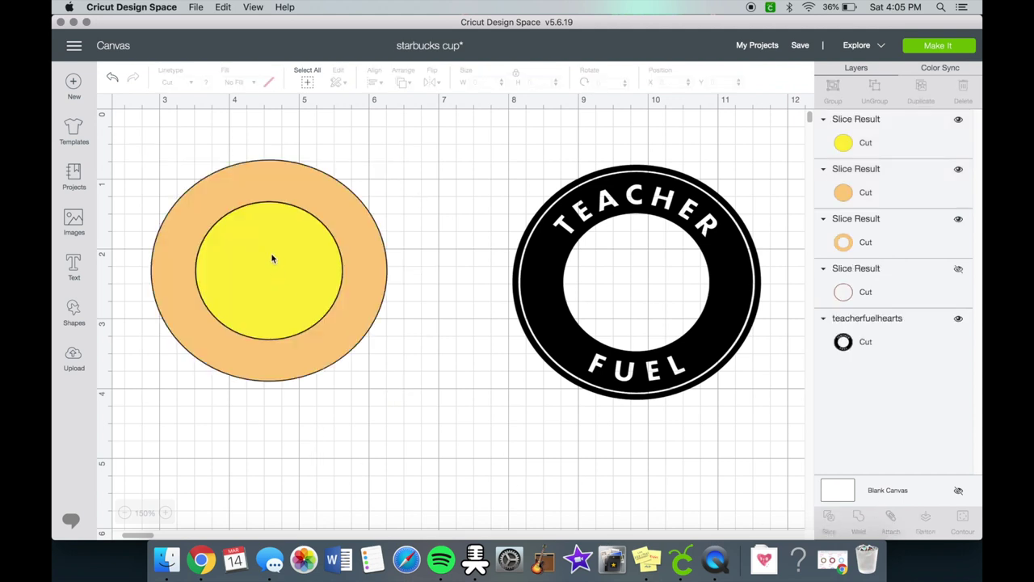
{"action": "left_click_drag", "start_coordinate": [273, 258], "coordinate": [477, 498]}
{"action": "key", "text": "Delete"}
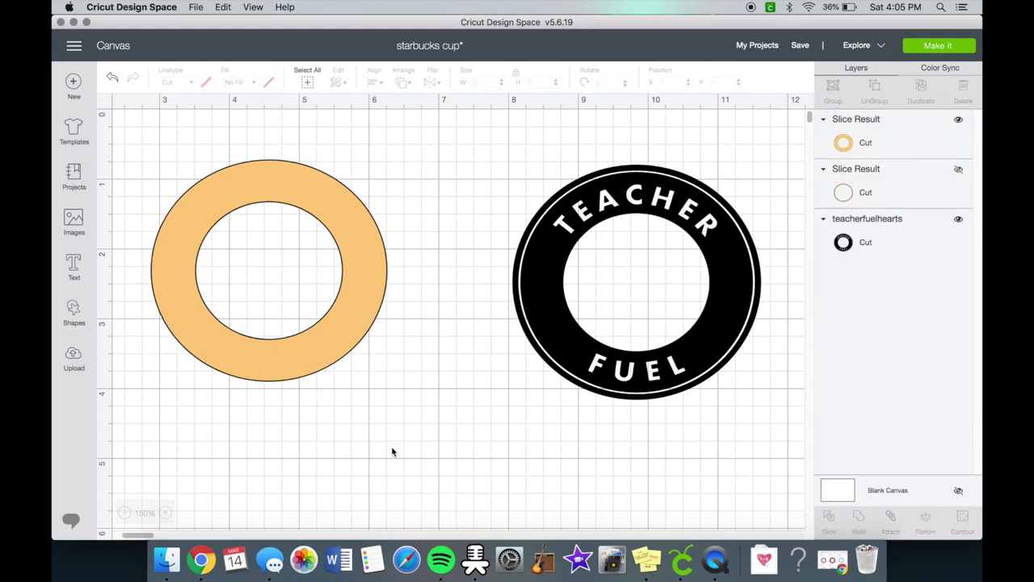
Step: Show the red ring, move it onto the orange ring, and centre both
{"action": "left_click", "coordinate": [958, 169]}
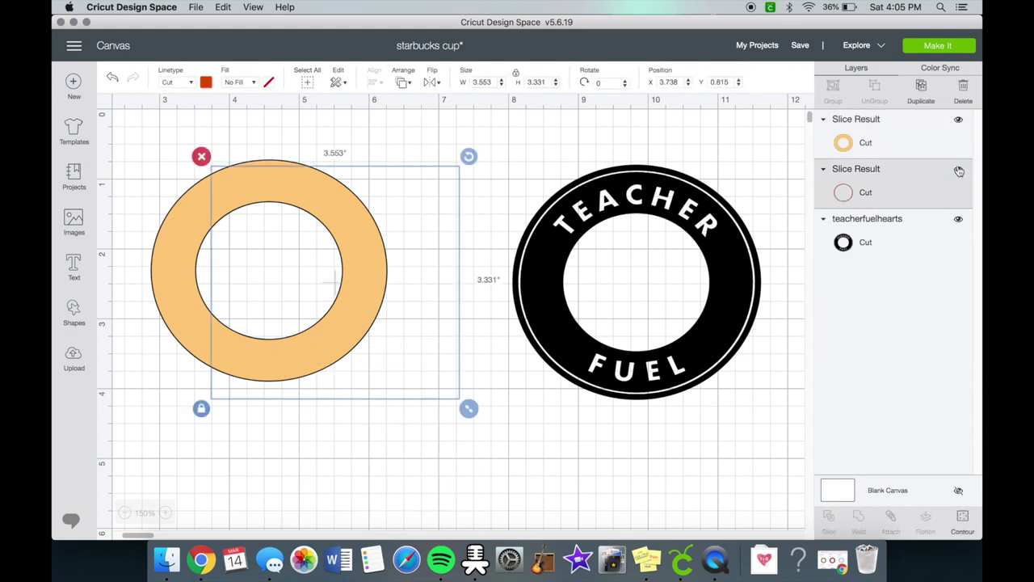
{"action": "left_click_drag", "start_coordinate": [448, 302], "coordinate": [384, 301]}
{"action": "left_click", "coordinate": [407, 363]}
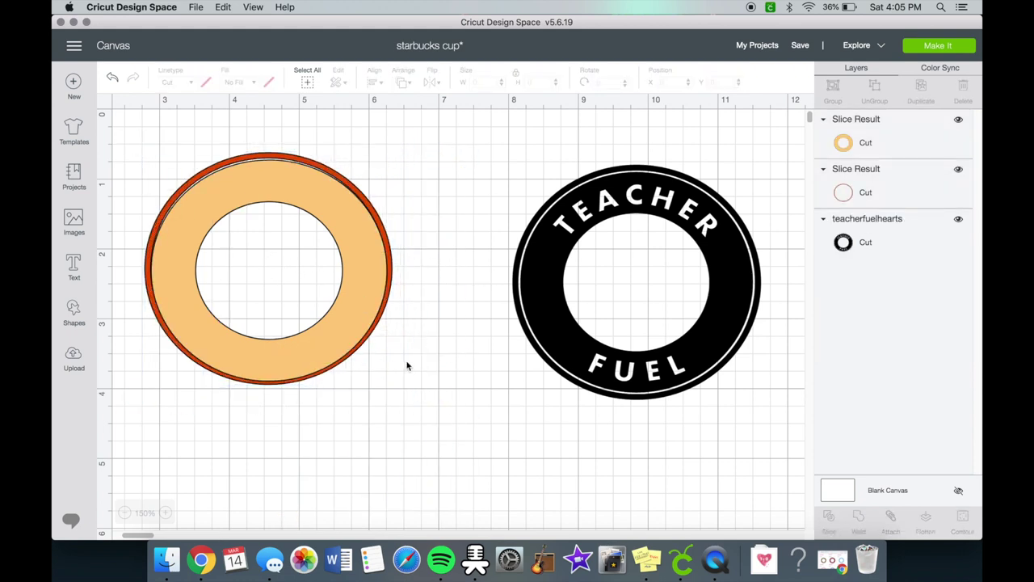
{"action": "left_click_drag", "start_coordinate": [406, 363], "coordinate": [299, 209]}
{"action": "left_click", "coordinate": [376, 81]}
{"action": "left_click", "coordinate": [419, 138]}
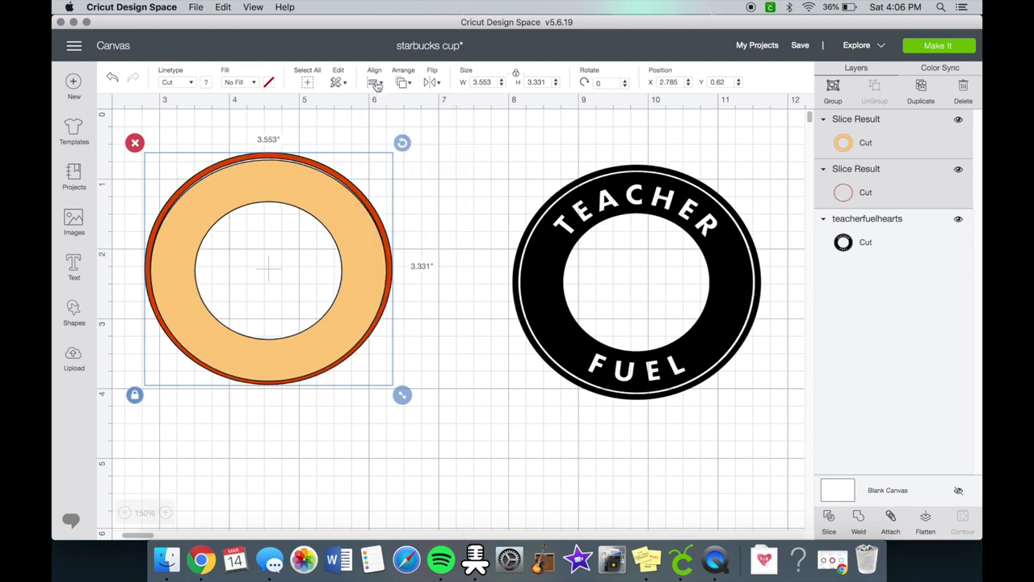
{"action": "left_click", "coordinate": [377, 81]}
{"action": "left_click", "coordinate": [415, 192]}
Step: Enlarge the red ring around the orange one, then scale both down and align their left edges
{"action": "left_click_drag", "start_coordinate": [403, 396], "coordinate": [414, 406]}
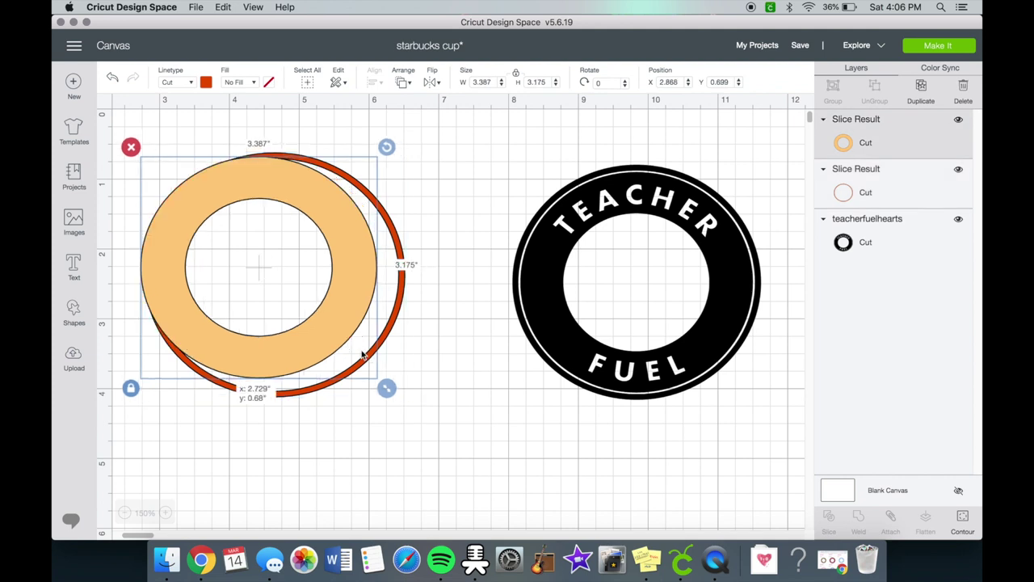
{"action": "left_click_drag", "start_coordinate": [364, 355], "coordinate": [379, 364]}
{"action": "left_click", "coordinate": [452, 400]}
{"action": "left_click", "coordinate": [355, 371]}
{"action": "left_click_drag", "start_coordinate": [388, 405], "coordinate": [263, 291]}
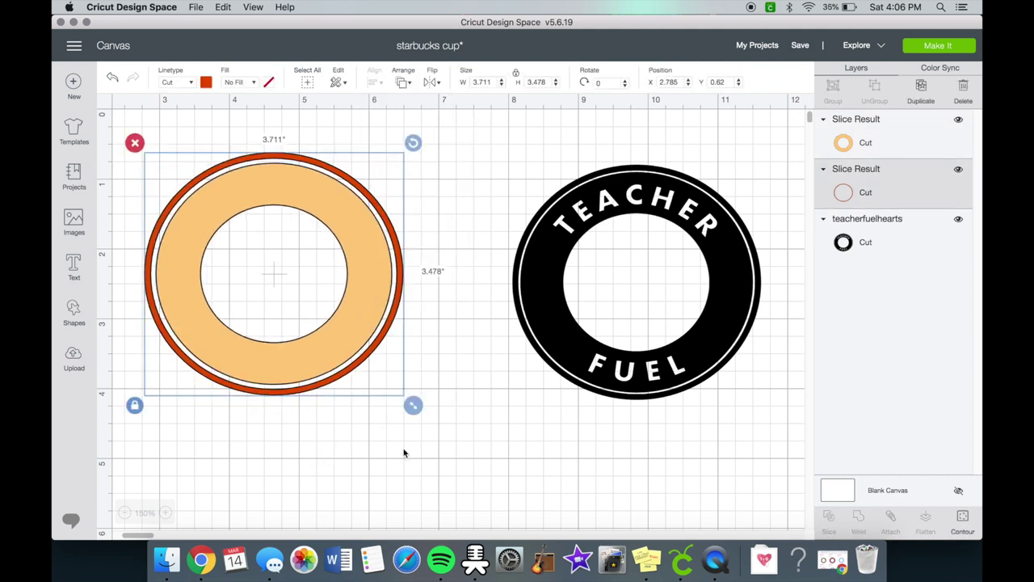
{"action": "left_click_drag", "start_coordinate": [413, 404], "coordinate": [278, 301]}
{"action": "left_click", "coordinate": [374, 82]}
{"action": "left_click", "coordinate": [396, 122]}
{"action": "left_click", "coordinate": [376, 471]}
Step: Centre the two rings horizontally and vertically again and group them
{"action": "left_click", "coordinate": [374, 81]}
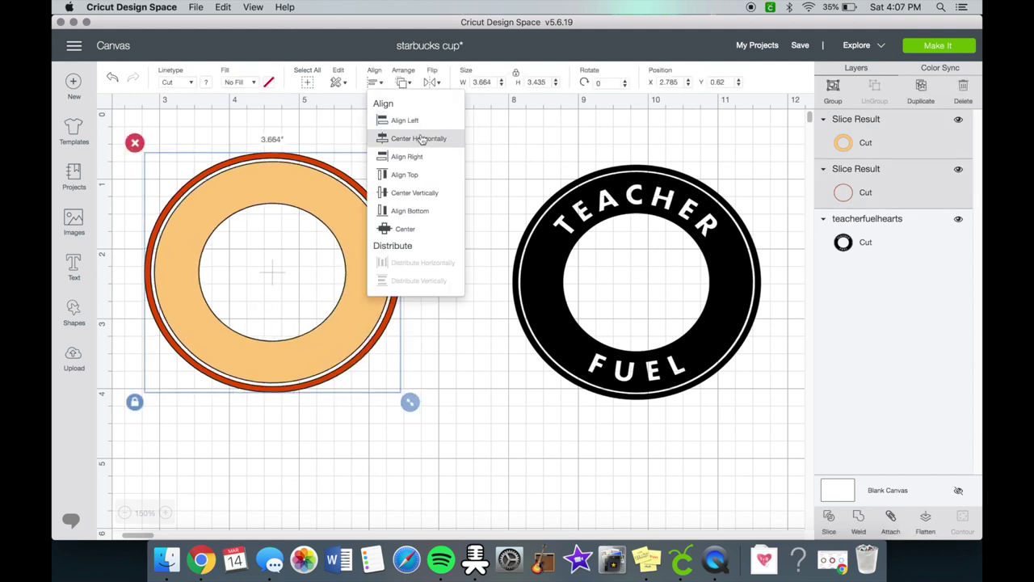
{"action": "left_click", "coordinate": [419, 138]}
{"action": "left_click", "coordinate": [374, 82]}
{"action": "left_click", "coordinate": [408, 193]}
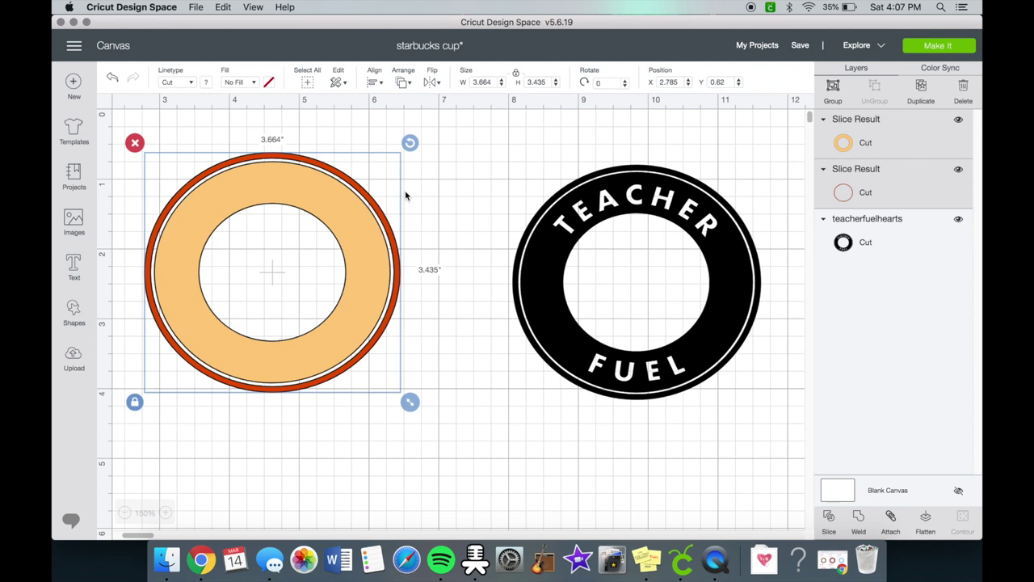
{"action": "left_click", "coordinate": [840, 101]}
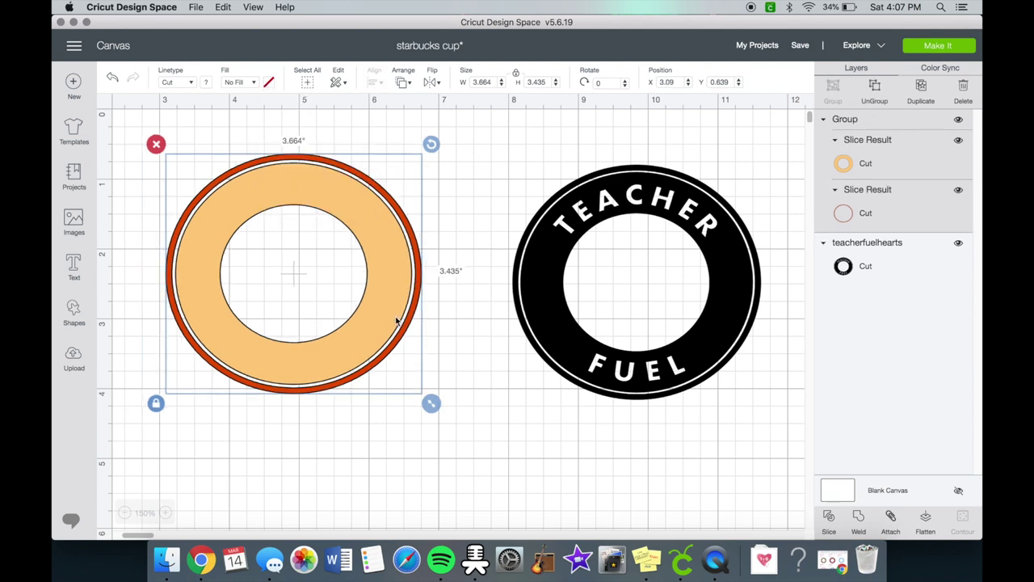
Step: Colour the wide ring black and the thin inner ring white
{"action": "left_click", "coordinate": [872, 159]}
{"action": "left_click", "coordinate": [205, 82]}
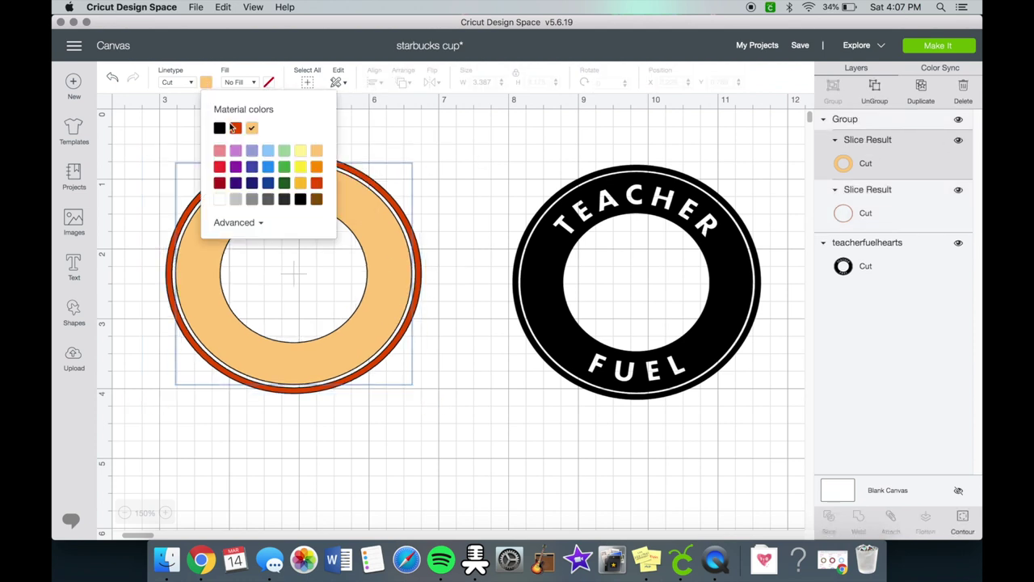
{"action": "left_click", "coordinate": [218, 127]}
{"action": "left_click", "coordinate": [419, 261]}
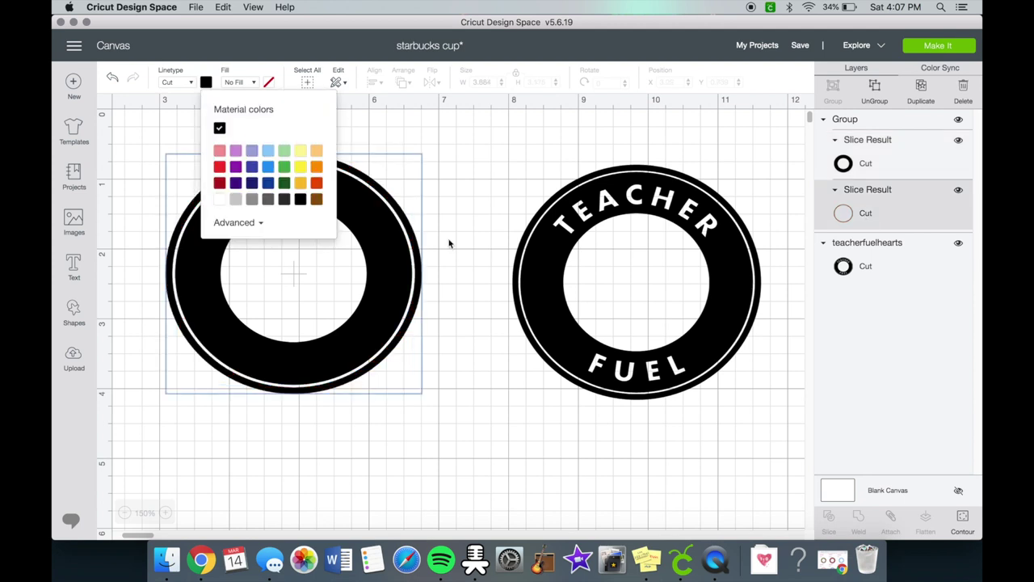
{"action": "left_click", "coordinate": [442, 235]}
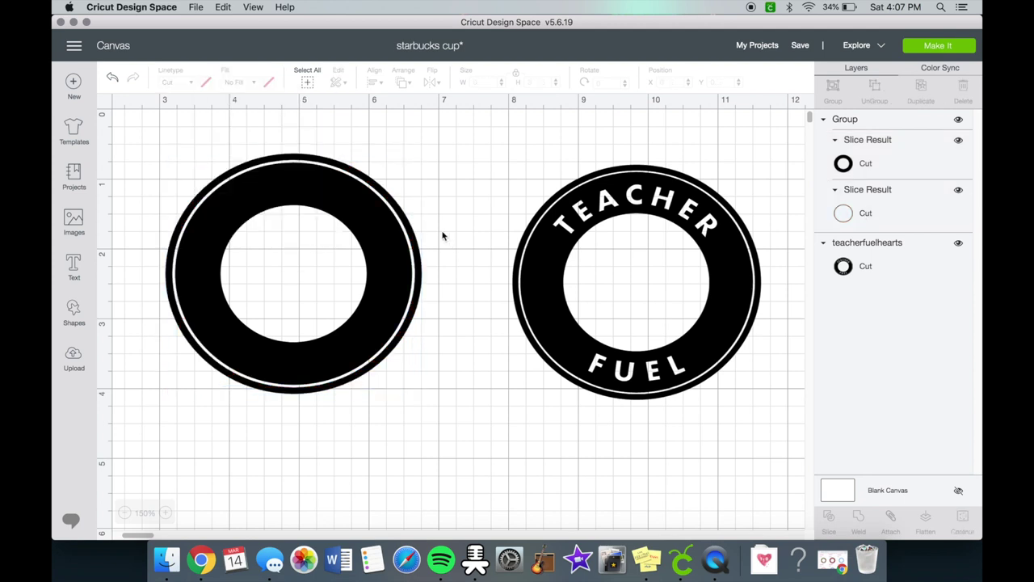
Step: Nudge the Teacher Fuel ring slightly up and to the right
{"action": "left_click", "coordinate": [707, 328]}
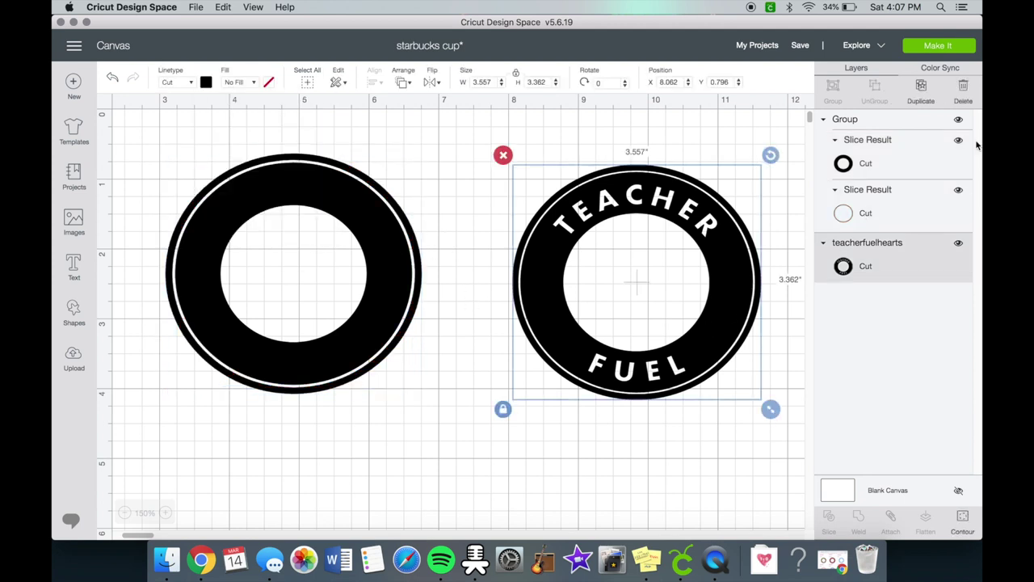
{"action": "left_click_drag", "start_coordinate": [680, 259], "coordinate": [690, 250]}
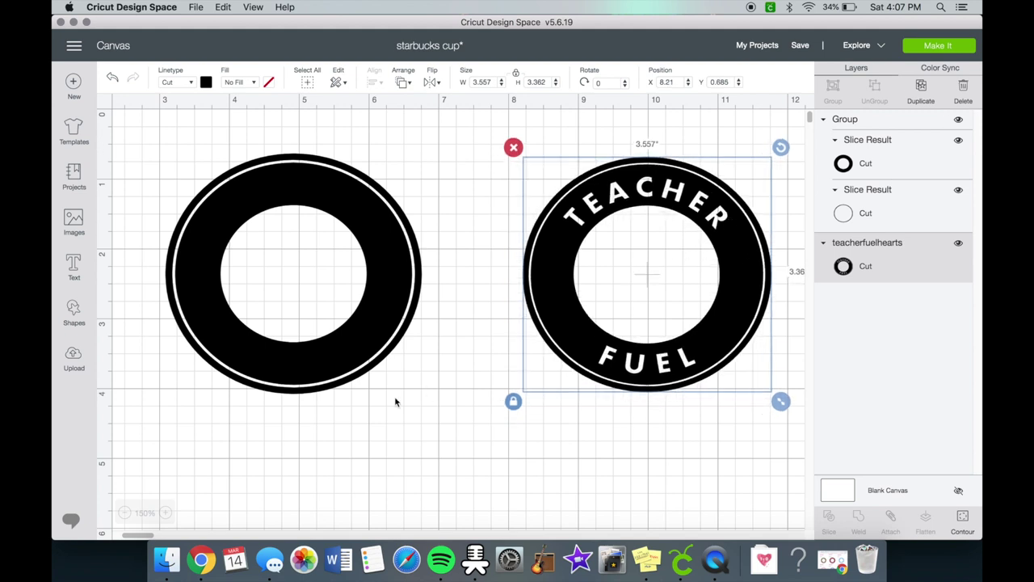
{"action": "left_click", "coordinate": [391, 419]}
{"action": "left_click", "coordinate": [371, 335]}
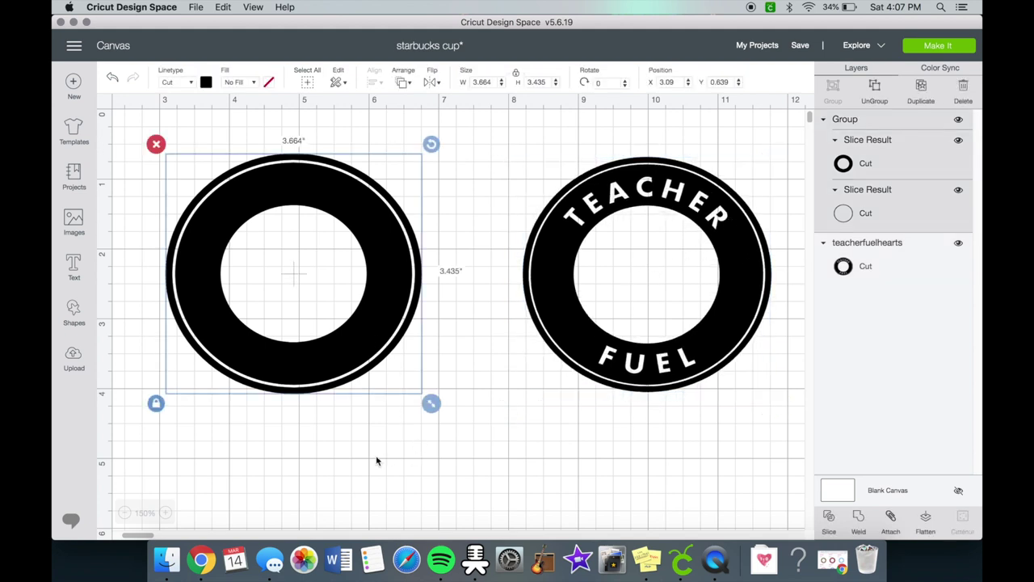
Step: Add two text boxes reading BOSS and BABE, placing BOSS beside the ring
{"action": "left_click", "coordinate": [297, 463]}
{"action": "left_click", "coordinate": [74, 266]}
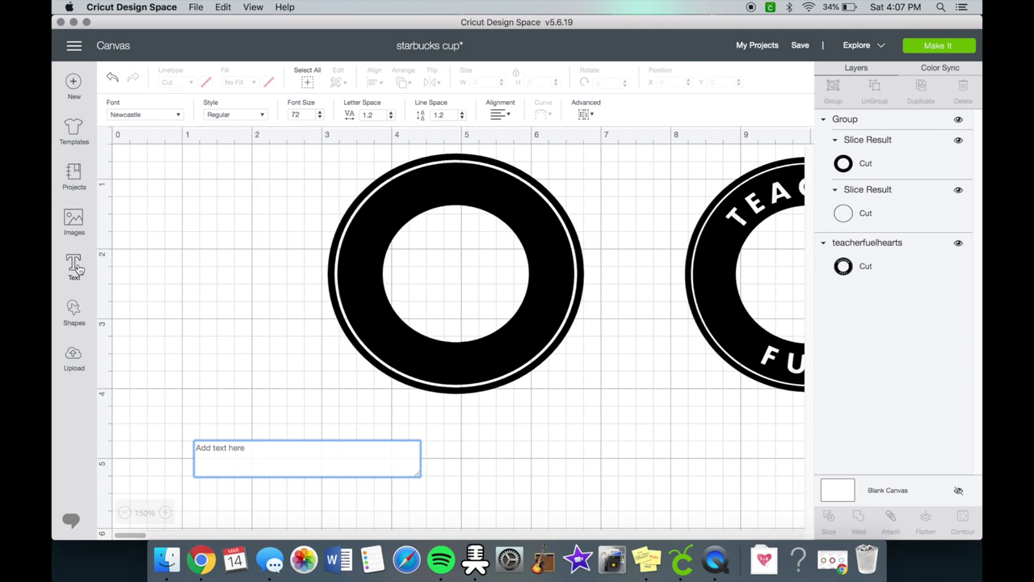
{"action": "type", "text": "BOSS"}
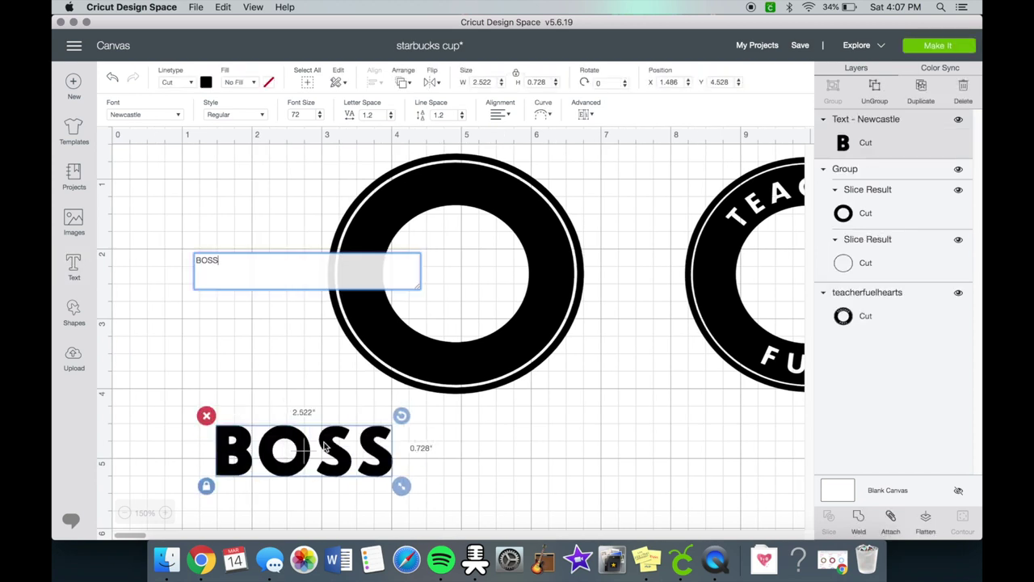
{"action": "left_click", "coordinate": [327, 446]}
{"action": "left_click_drag", "start_coordinate": [335, 454], "coordinate": [265, 205]}
{"action": "left_click", "coordinate": [74, 267]}
{"action": "type", "text": "B"}
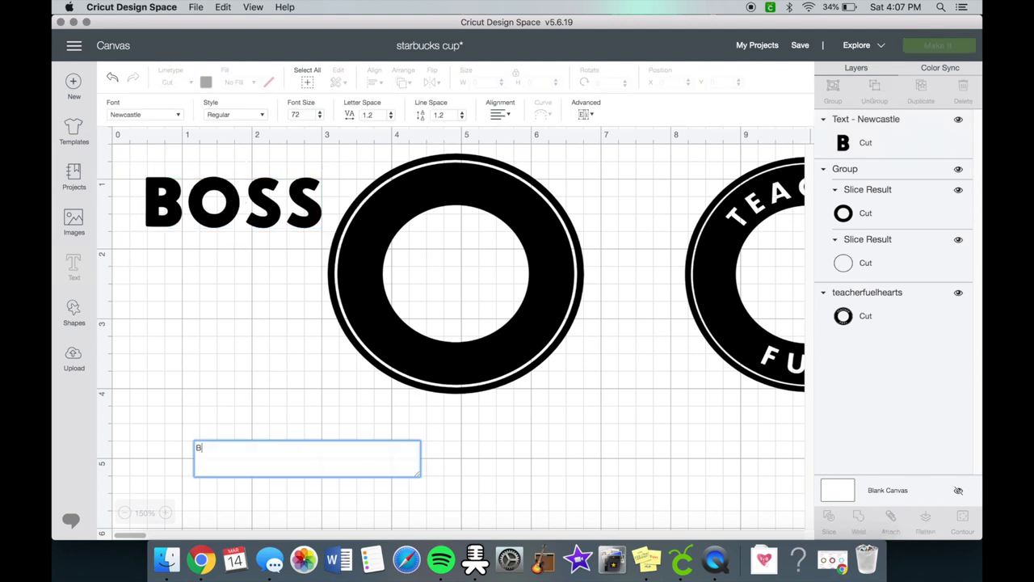
{"action": "type", "text": "ABE"}
{"action": "left_click", "coordinate": [318, 461]}
{"action": "left_click_drag", "start_coordinate": [318, 461], "coordinate": [344, 497]}
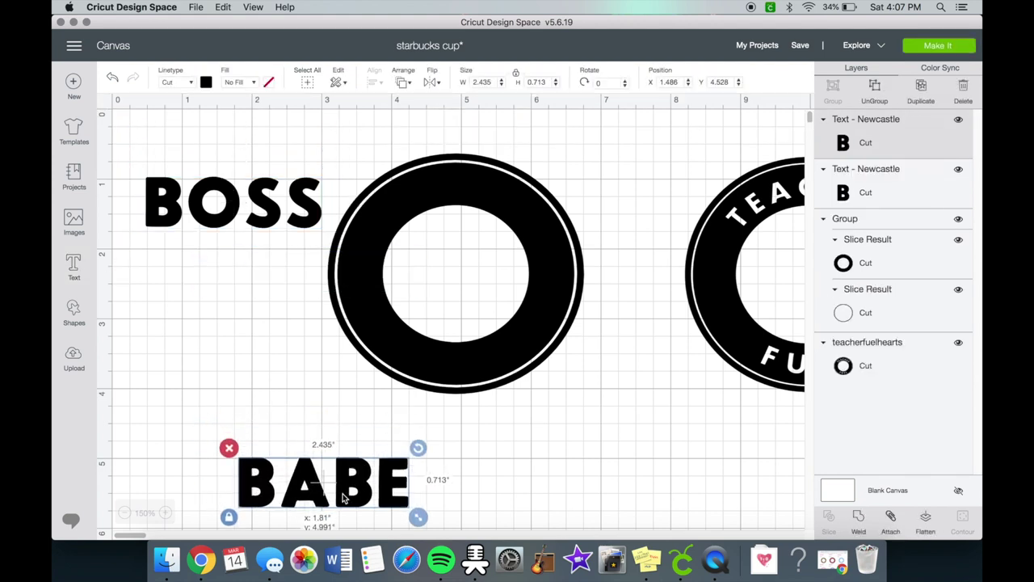
Step: Make the BOSS text white and move it onto the top of the black ring
{"action": "left_click", "coordinate": [309, 208]}
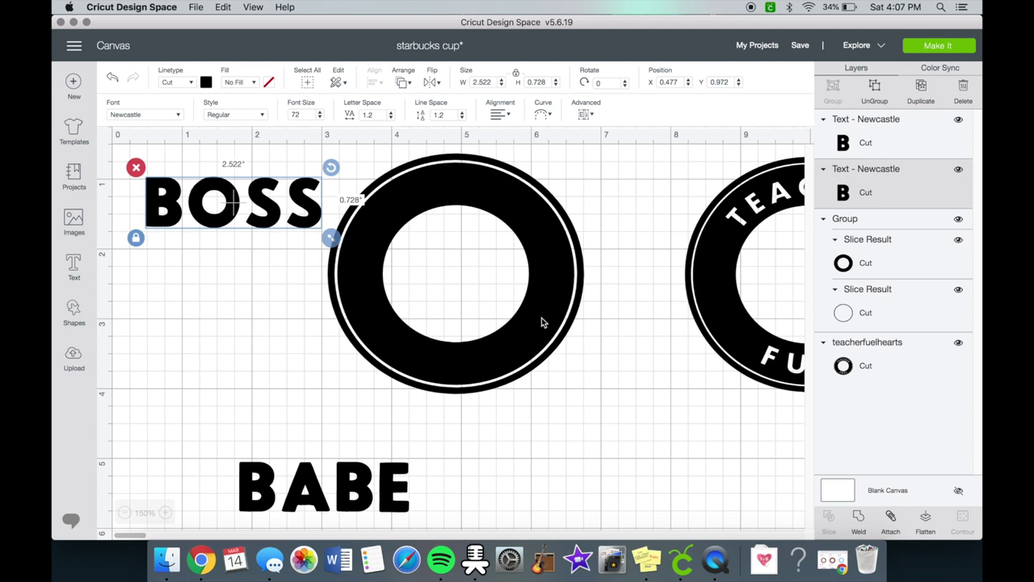
{"action": "left_click", "coordinate": [574, 377]}
{"action": "left_click", "coordinate": [255, 218]}
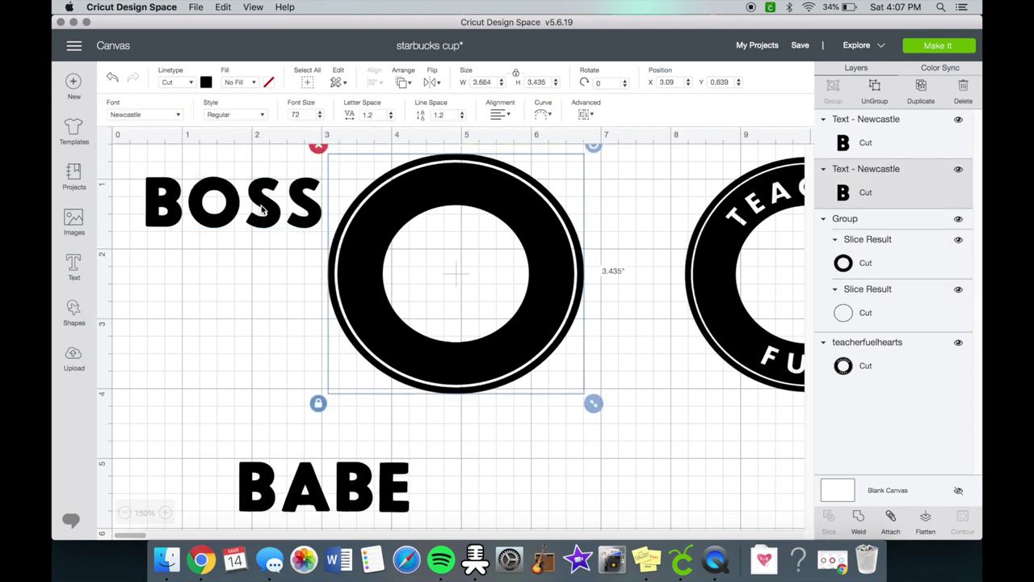
{"action": "left_click", "coordinate": [208, 82]}
{"action": "left_click", "coordinate": [219, 200]}
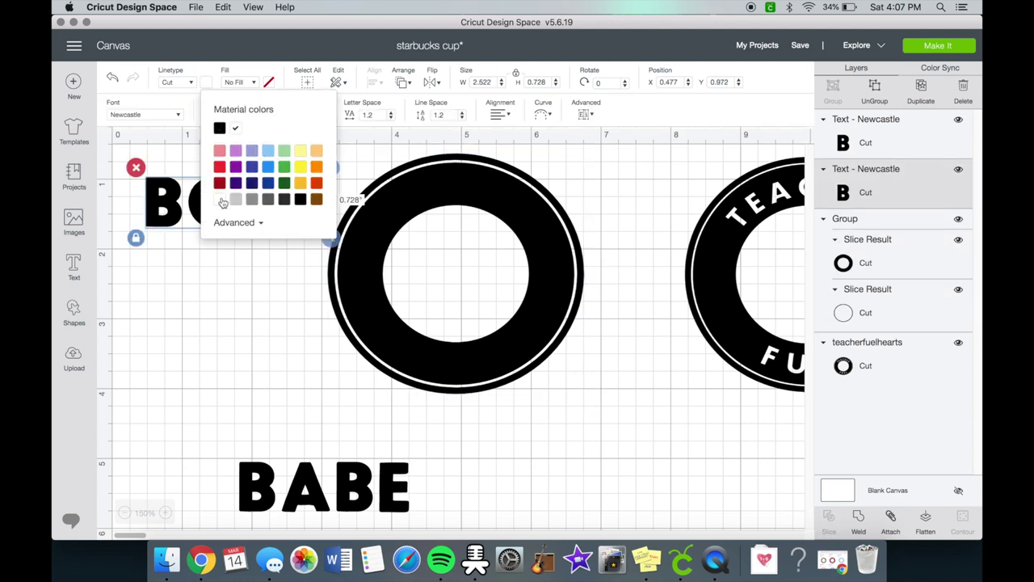
{"action": "left_click", "coordinate": [279, 283]}
{"action": "left_click_drag", "start_coordinate": [259, 202], "coordinate": [408, 210]}
{"action": "mouse_move", "coordinate": [137, 536]}
{"action": "left_mouse_down"}
{"action": "mouse_move", "coordinate": [146, 537]}
{"action": "mouse_move", "coordinate": [137, 537]}
{"action": "left_mouse_up"}
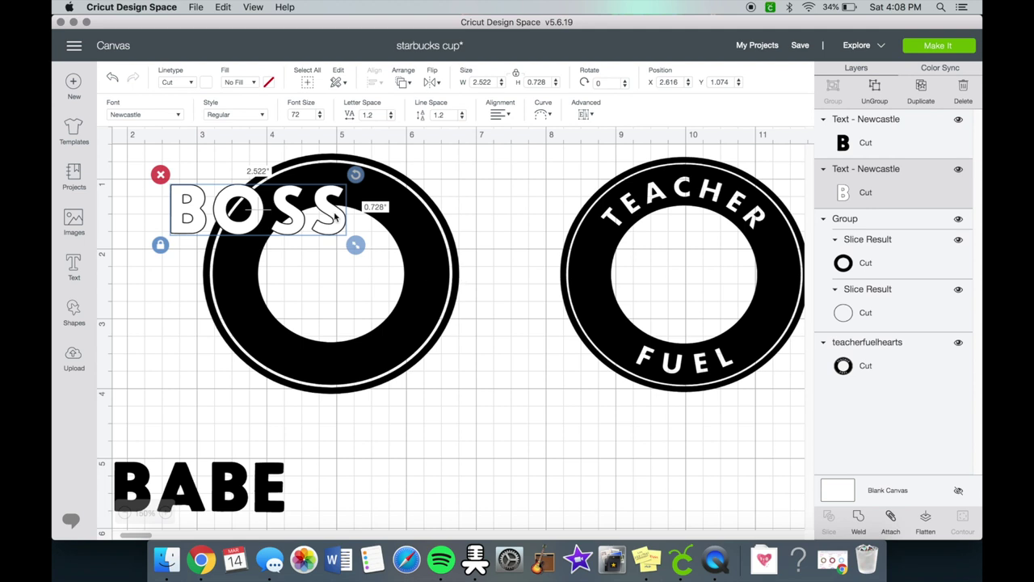
Step: Shrink BOSS to fit the ring's band, widen its letter spacing, and shift it right
{"action": "left_click_drag", "start_coordinate": [337, 219], "coordinate": [382, 209]}
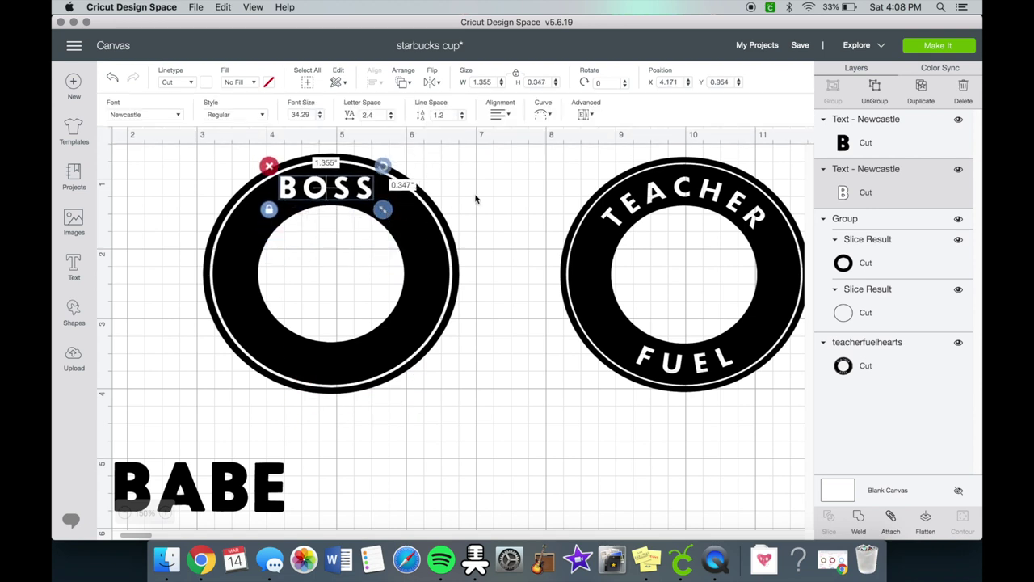
{"action": "left_click", "coordinate": [391, 112]}
{"action": "left_click", "coordinate": [391, 112]}
{"action": "left_click", "coordinate": [391, 112]}
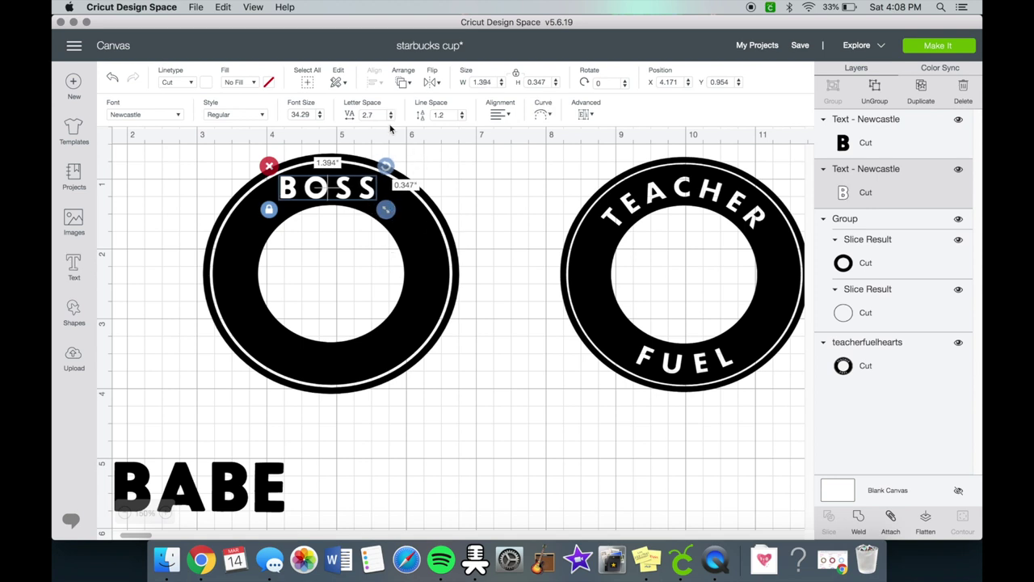
{"action": "left_click_drag", "start_coordinate": [368, 191], "coordinate": [372, 192]}
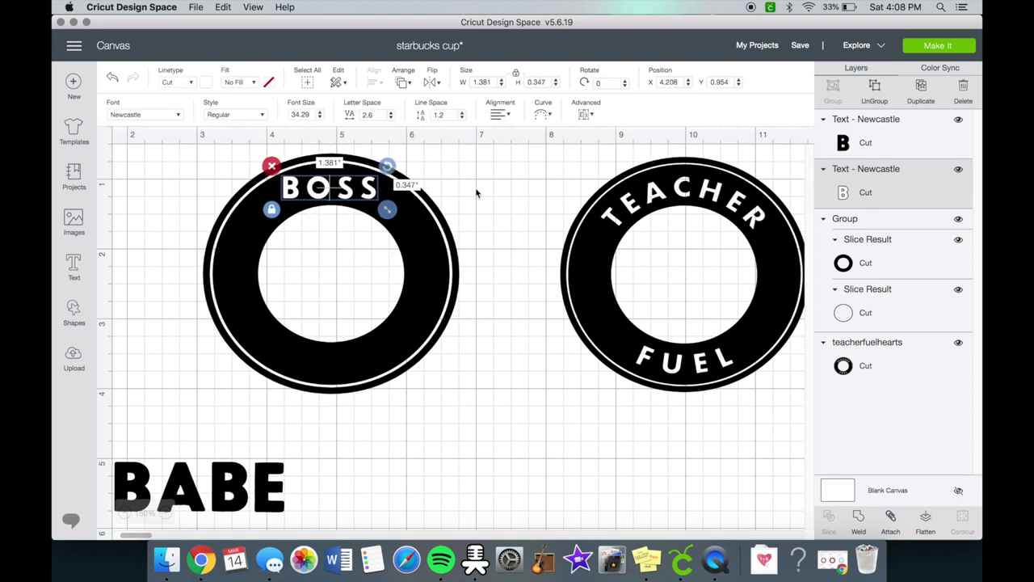
{"action": "left_click", "coordinate": [481, 193]}
{"action": "left_click", "coordinate": [373, 194]}
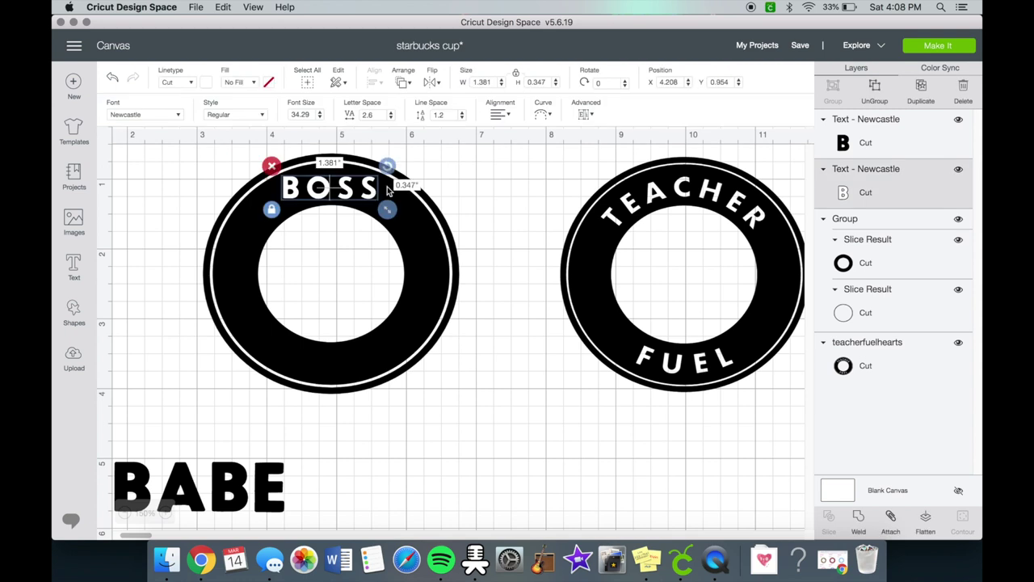
Step: Curve BOSS into an arc following the top of the ring and nudge it higher
{"action": "left_click", "coordinate": [542, 114]}
{"action": "left_click_drag", "start_coordinate": [518, 154], "coordinate": [559, 163]}
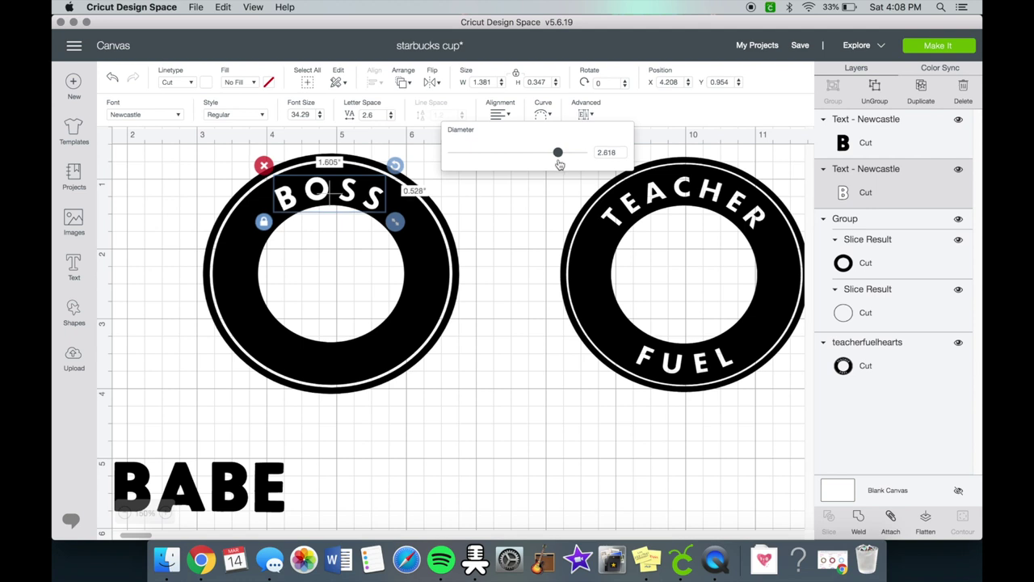
{"action": "left_click", "coordinate": [422, 272]}
{"action": "left_click", "coordinate": [351, 199]}
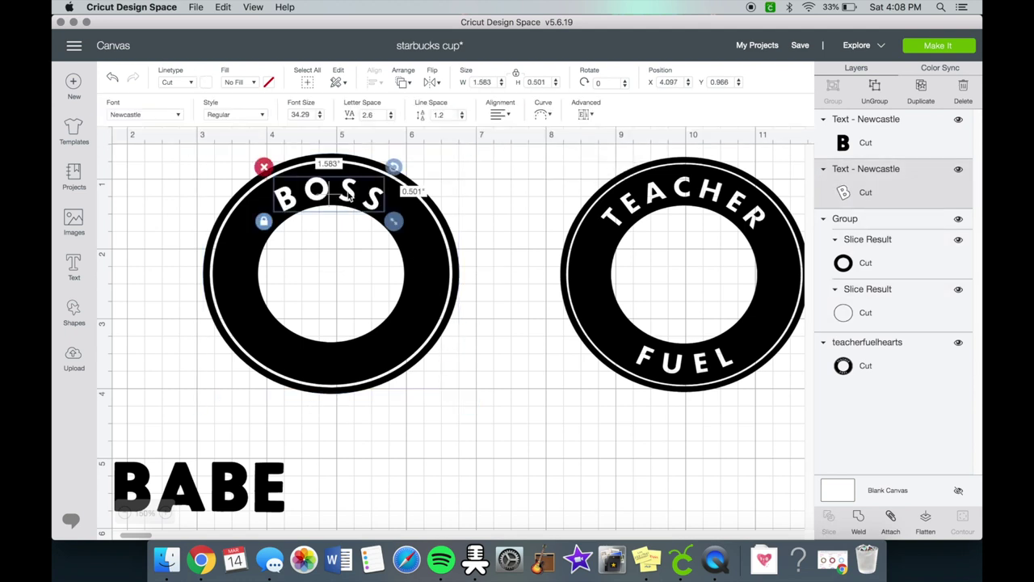
{"action": "left_click_drag", "start_coordinate": [352, 199], "coordinate": [351, 197]}
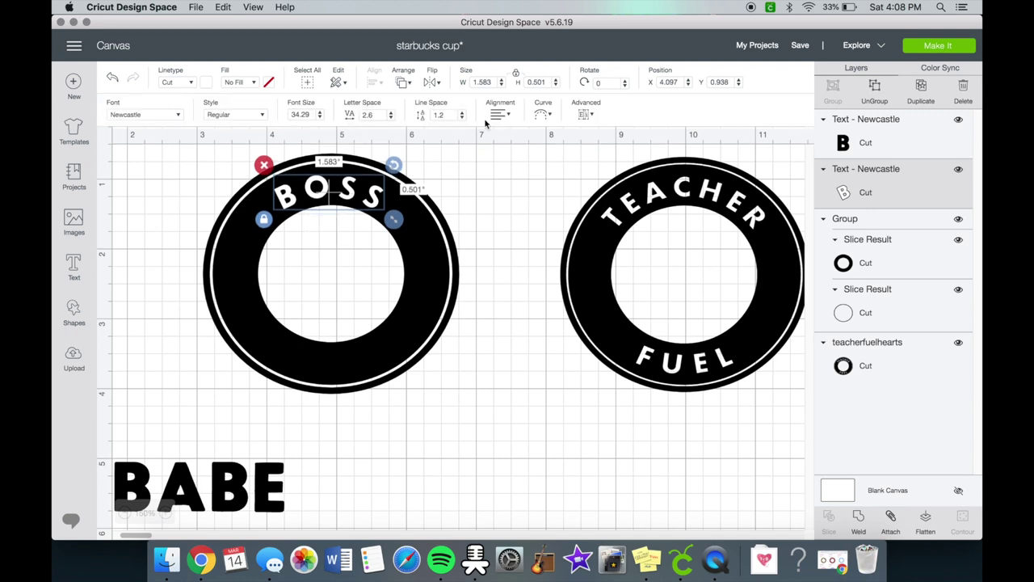
Step: Tighten BOSS letter spacing to 2.2 and scale it down slightly
{"action": "left_click", "coordinate": [392, 118]}
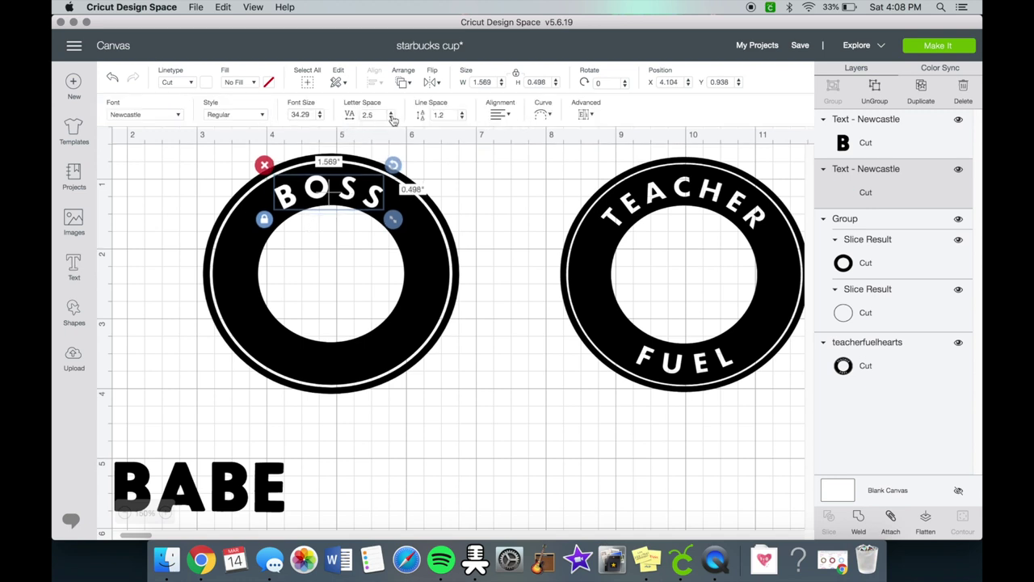
{"action": "left_click", "coordinate": [391, 118]}
{"action": "left_click", "coordinate": [392, 117]}
{"action": "left_click", "coordinate": [392, 118]}
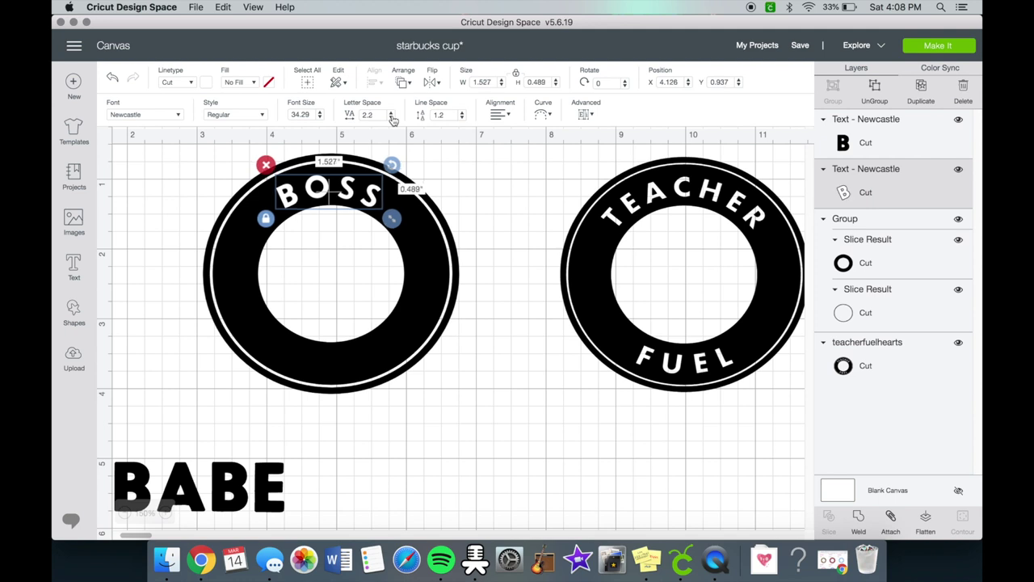
{"action": "left_click_drag", "start_coordinate": [391, 218], "coordinate": [373, 206]}
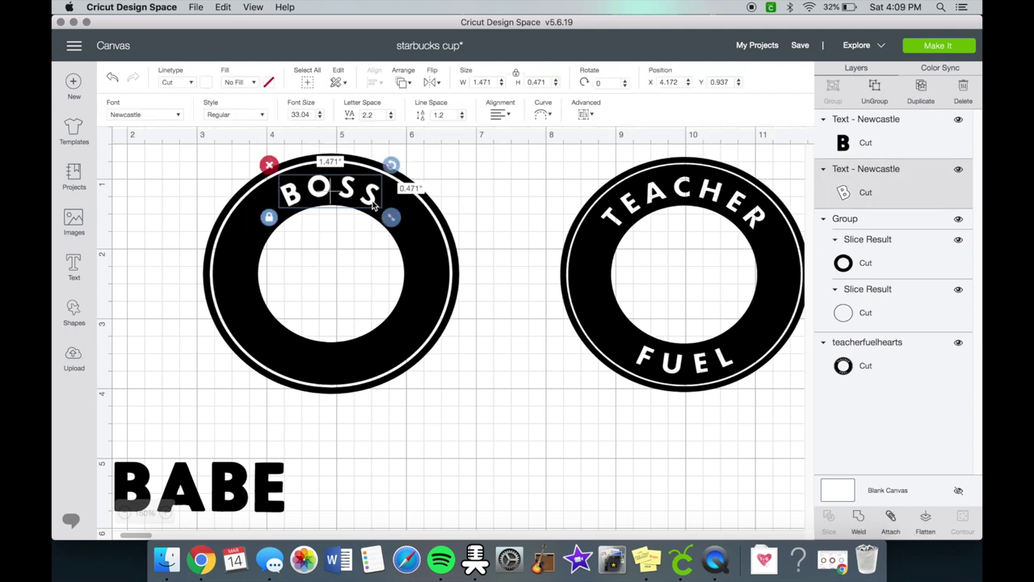
Step: Duplicate the curved BOSS text below the ring and change its wording to BABE
{"action": "left_click", "coordinate": [925, 97]}
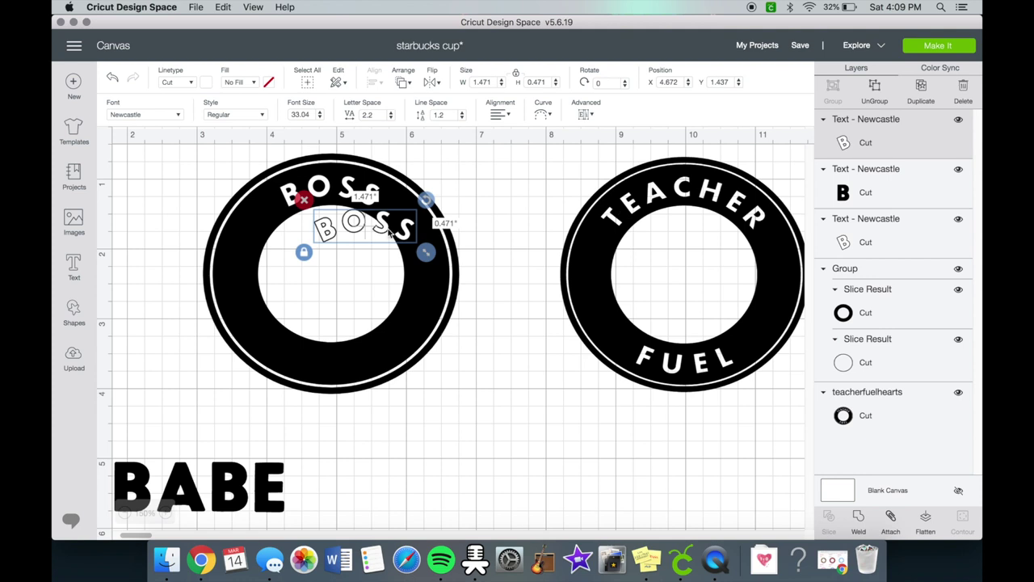
{"action": "left_click_drag", "start_coordinate": [383, 232], "coordinate": [454, 432]}
{"action": "double_click", "coordinate": [455, 432]}
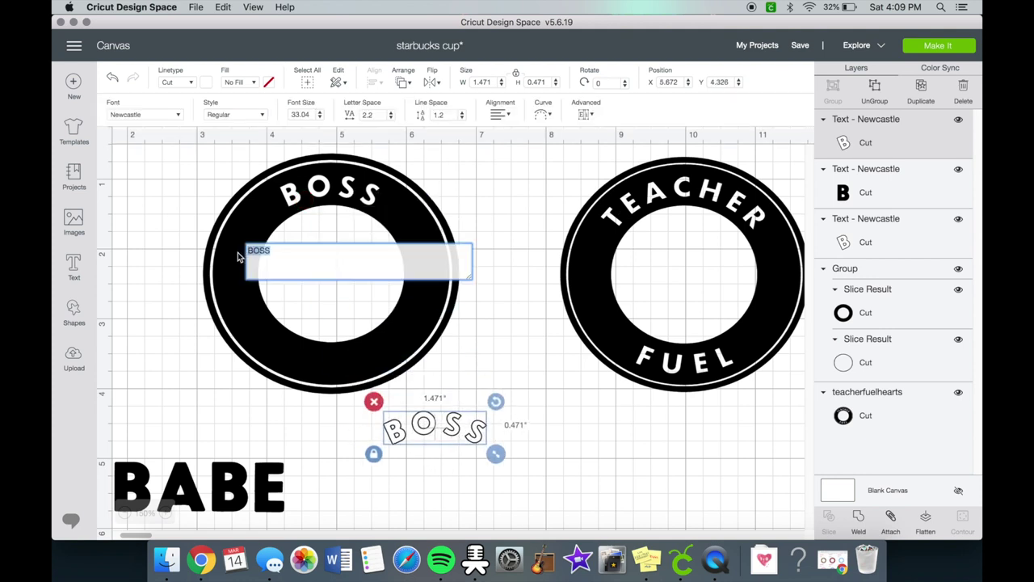
{"action": "type", "text": "BABE"}
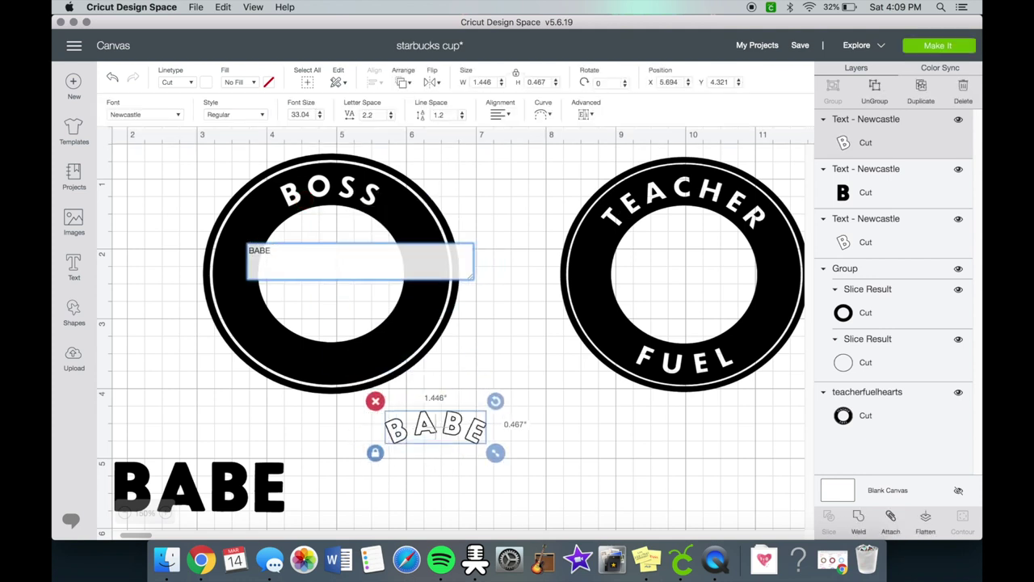
Step: Set BABE's curve diameter to -2.415 and place it along the bottom of the ring
{"action": "left_click", "coordinate": [542, 116]}
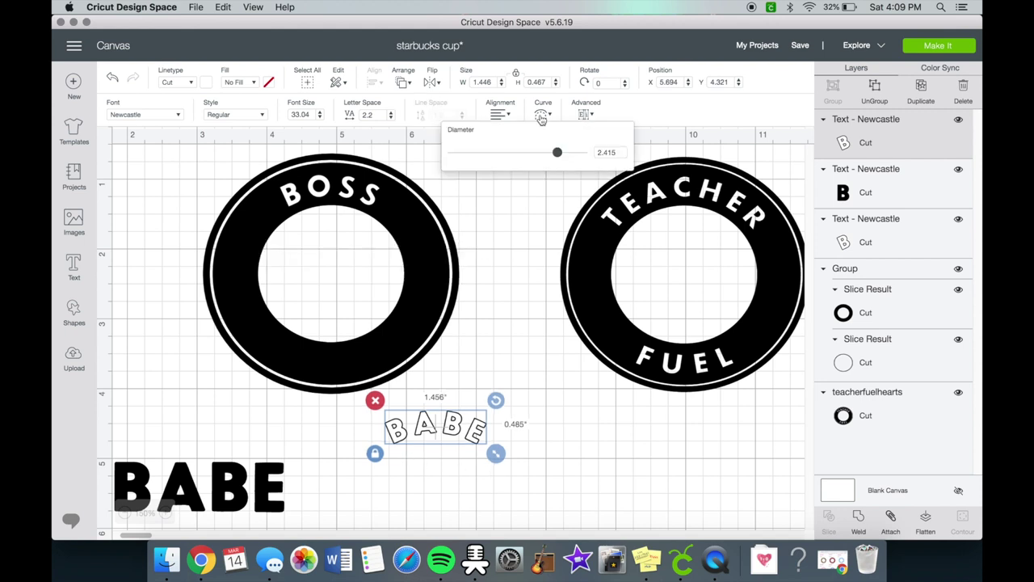
{"action": "left_click", "coordinate": [620, 153]}
{"action": "type", "text": "-2.415"}
{"action": "key", "text": "Return"}
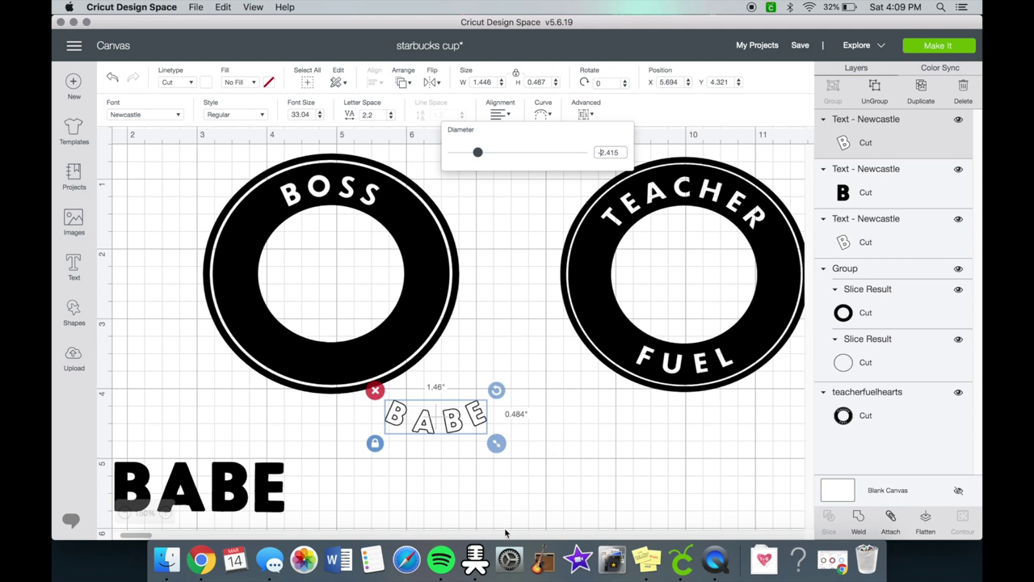
{"action": "left_click", "coordinate": [442, 487]}
{"action": "left_click_drag", "start_coordinate": [457, 426], "coordinate": [354, 368]}
{"action": "left_click", "coordinate": [394, 442]}
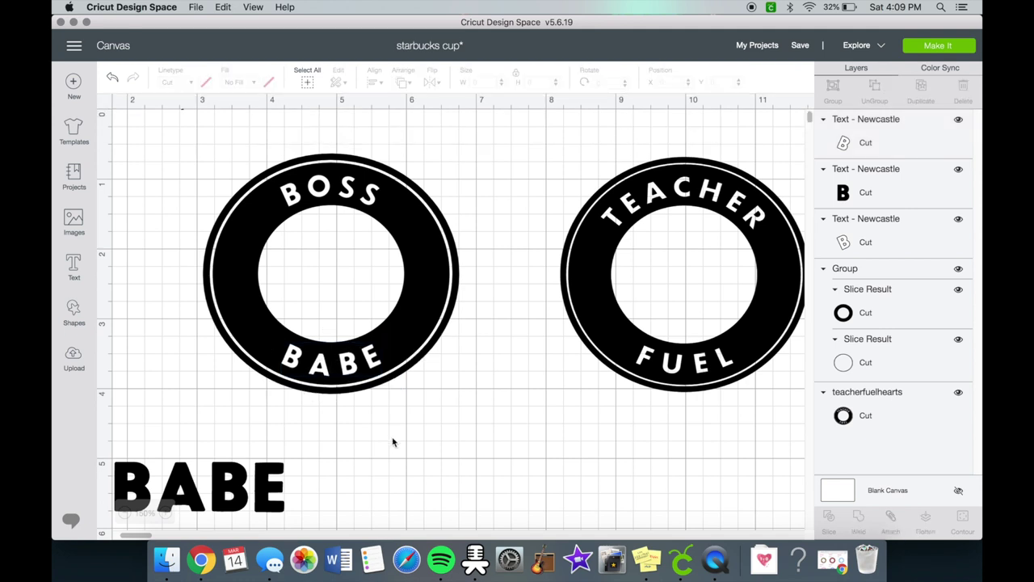
{"action": "left_click", "coordinate": [356, 370]}
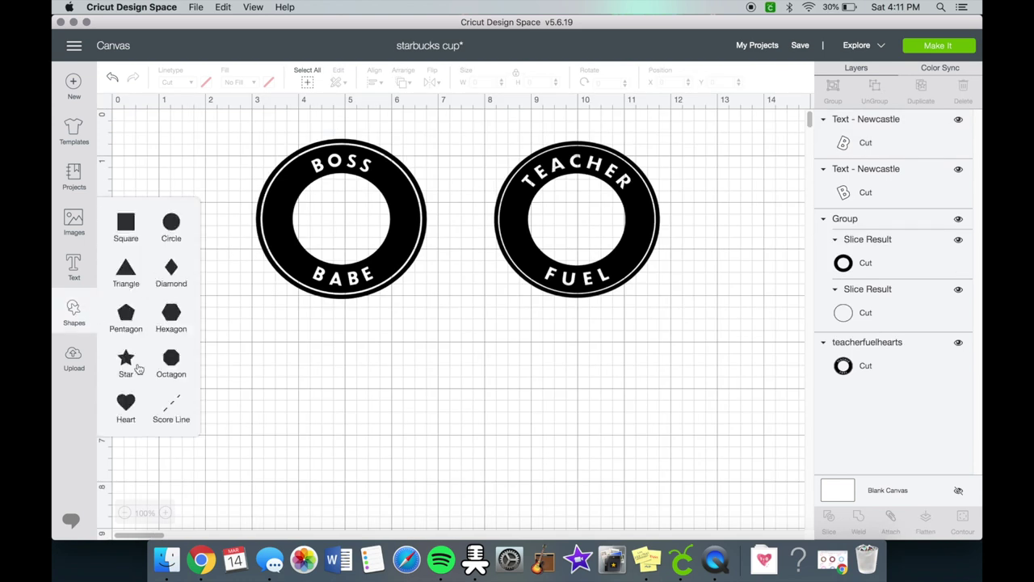
Step: Add a small white star shape on the left side of the ring
{"action": "left_click", "coordinate": [126, 365]}
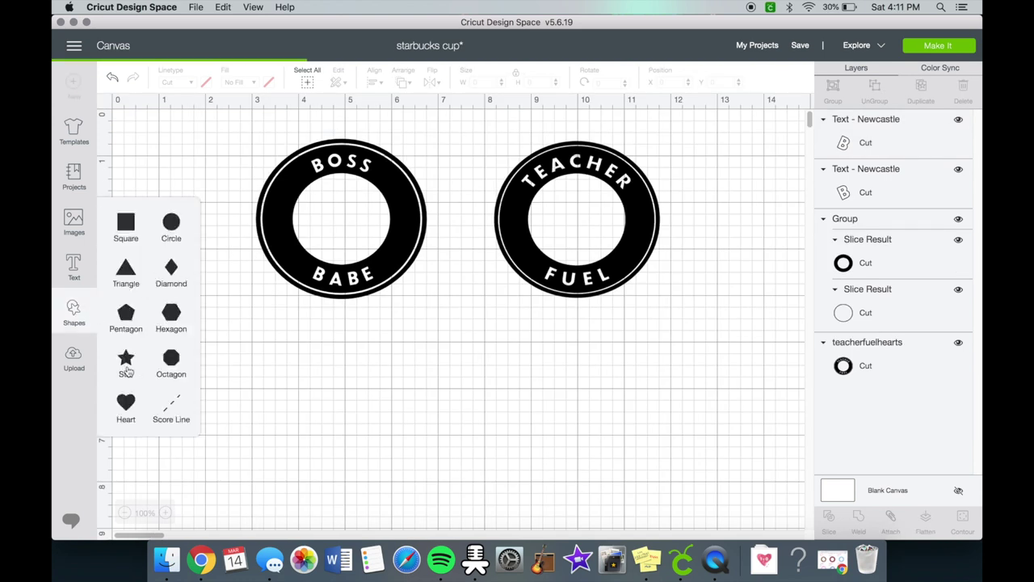
{"action": "left_click_drag", "start_coordinate": [272, 333], "coordinate": [272, 481]}
{"action": "left_click_drag", "start_coordinate": [342, 480], "coordinate": [404, 299]}
{"action": "left_click", "coordinate": [206, 82]}
{"action": "left_click", "coordinate": [243, 121]}
{"action": "scroll", "coordinate": [323, 307], "scroll_direction": "up", "scroll_amount": 3}
{"action": "left_click", "coordinate": [307, 243]}
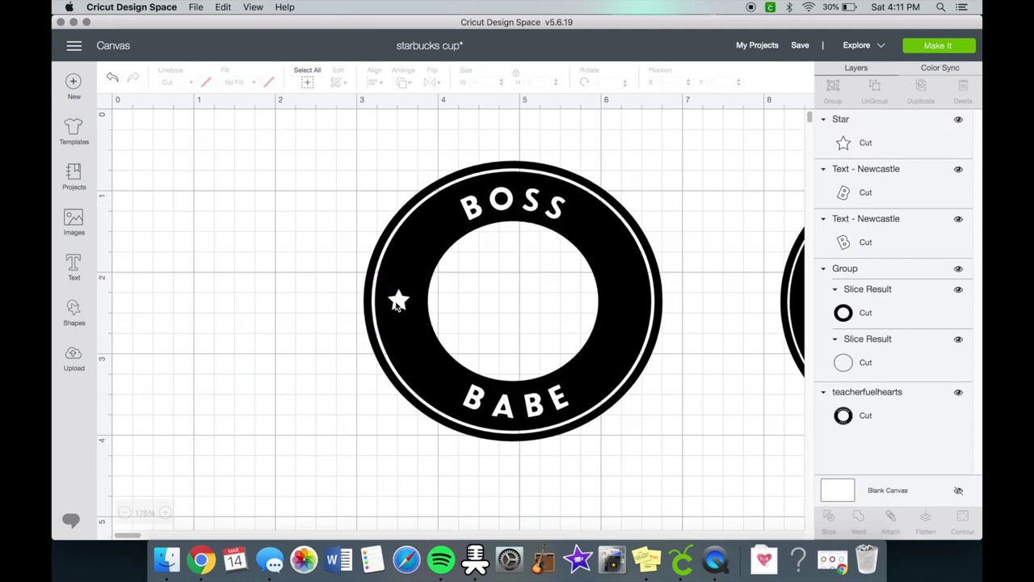
{"action": "left_click", "coordinate": [398, 303]}
Step: Duplicate the star to the ring's right side and align both stars' bottoms
{"action": "key", "text": "super+d"}
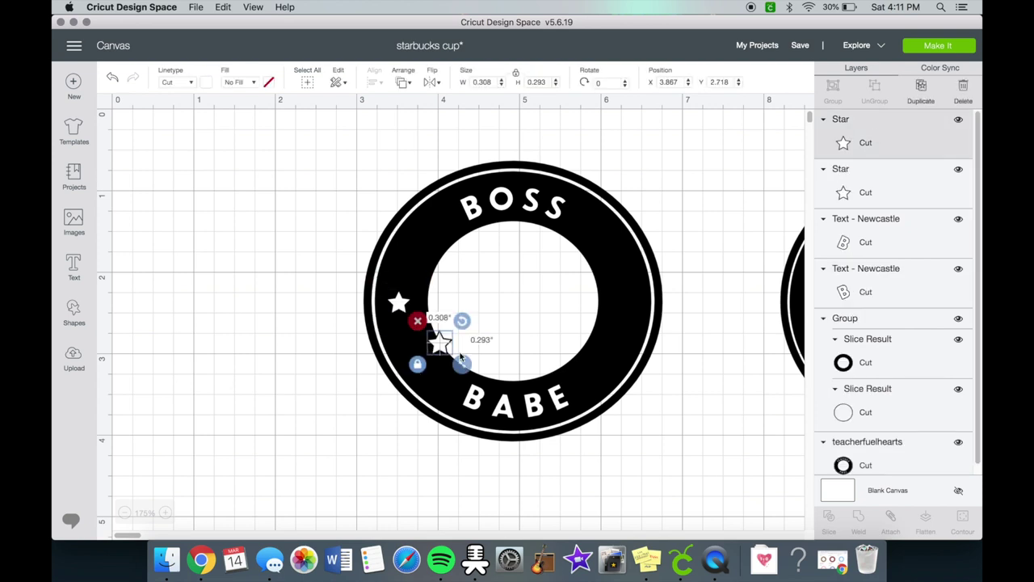
{"action": "left_click_drag", "start_coordinate": [440, 346], "coordinate": [629, 306]}
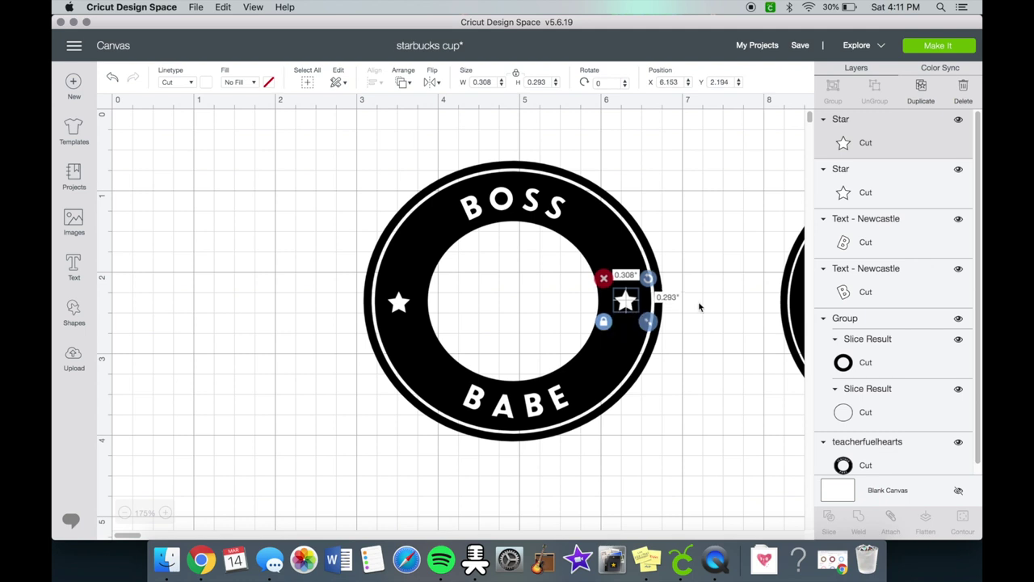
{"action": "left_click", "coordinate": [699, 311]}
{"action": "left_click", "coordinate": [628, 308]}
{"action": "left_click", "coordinate": [398, 305], "text": "shift"}
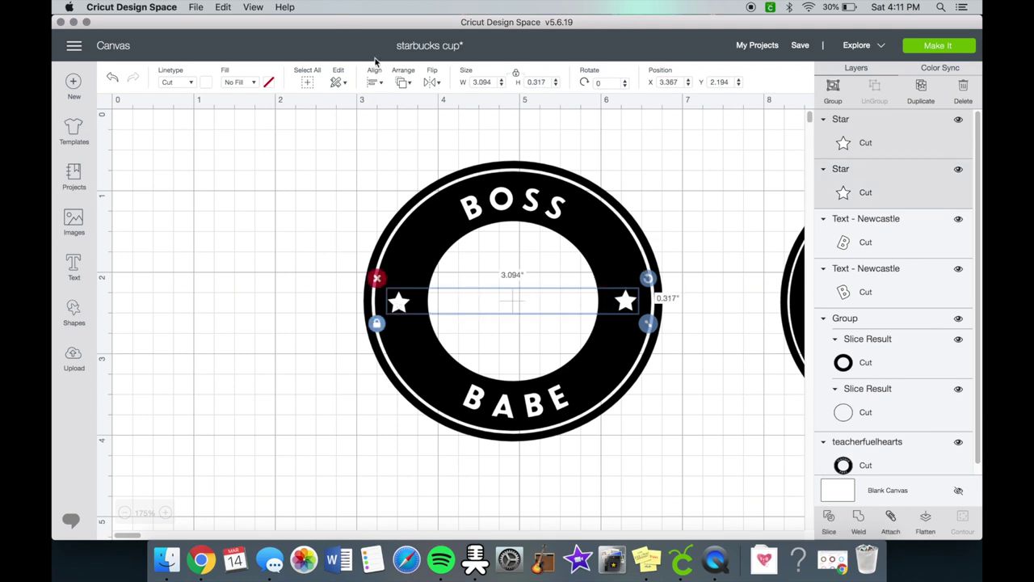
{"action": "left_click", "coordinate": [374, 82]}
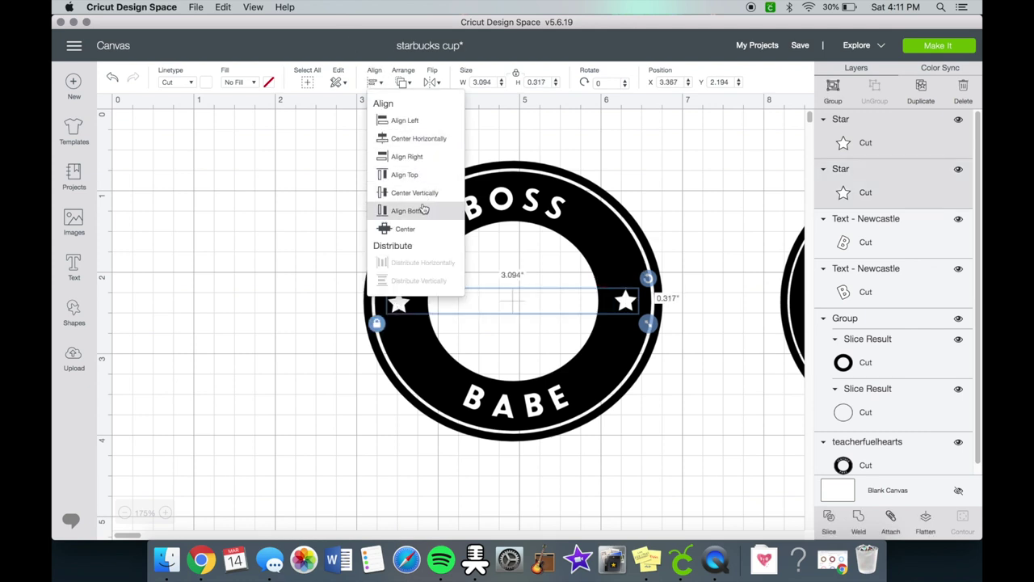
{"action": "left_click", "coordinate": [420, 210]}
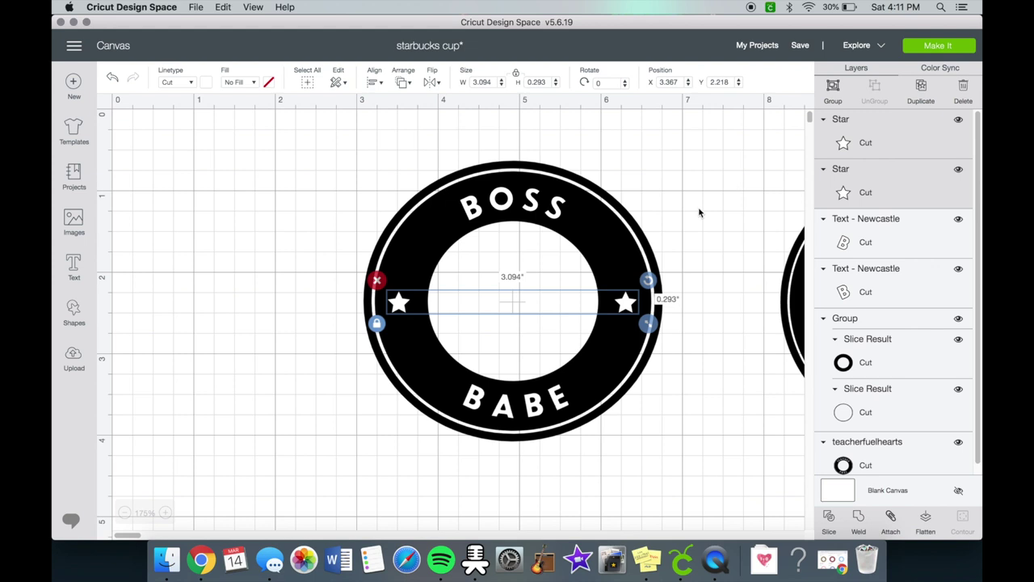
Step: Group the two stars together
{"action": "left_click", "coordinate": [832, 93]}
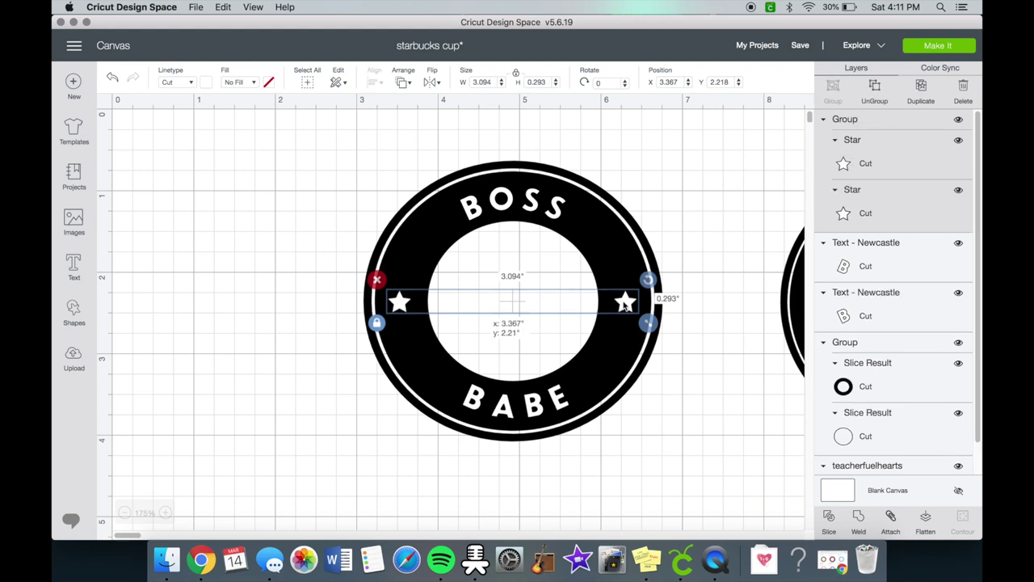
{"action": "left_click", "coordinate": [700, 292]}
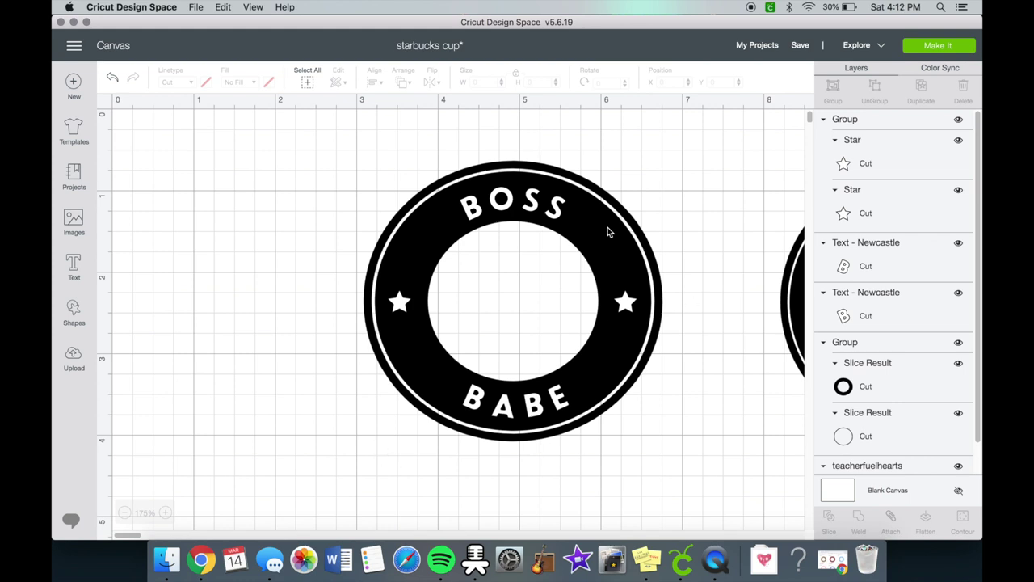
{"action": "left_click", "coordinate": [560, 217]}
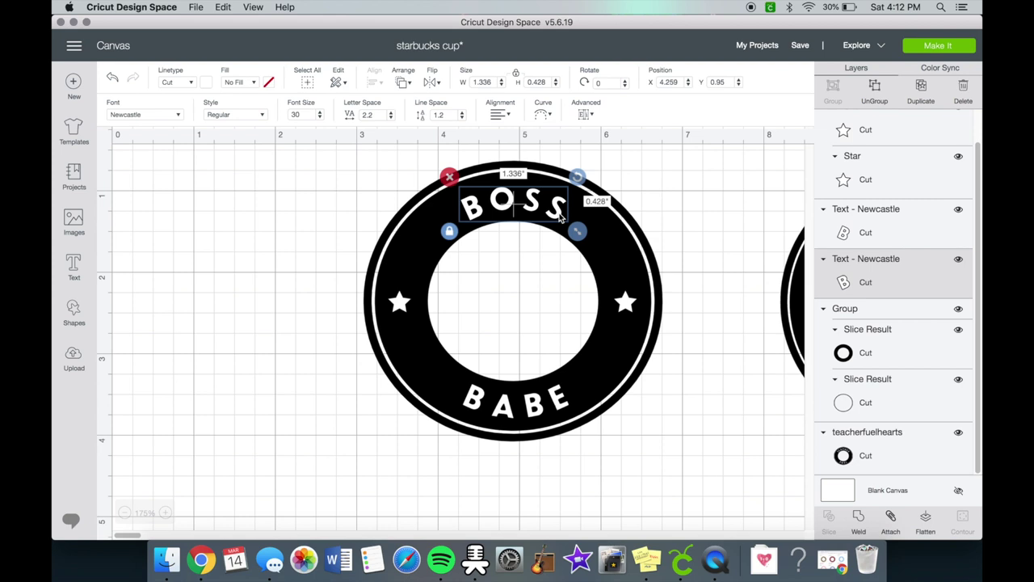
{"action": "left_click", "coordinate": [672, 220]}
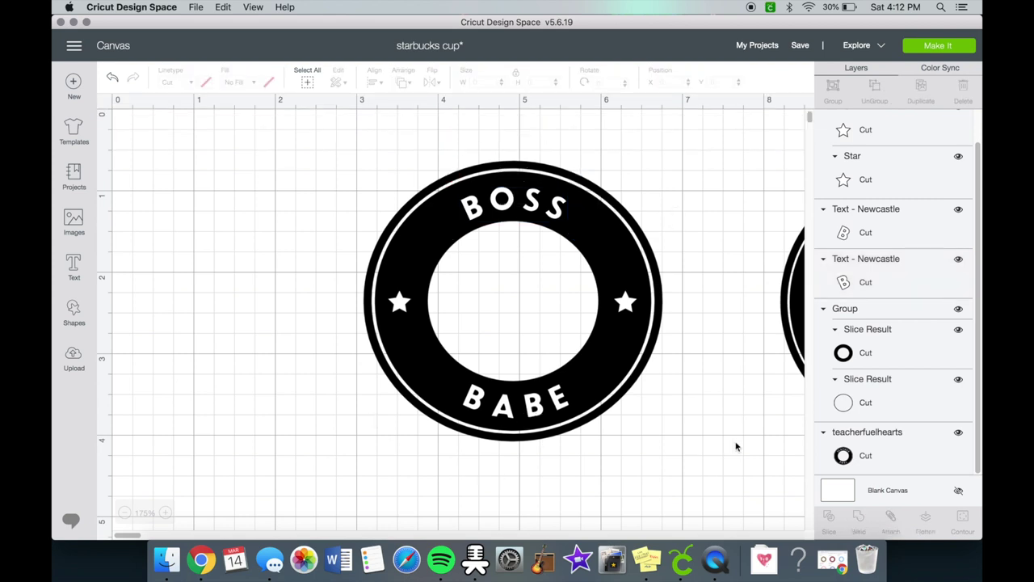
{"action": "left_click_drag", "start_coordinate": [664, 418], "coordinate": [330, 150]}
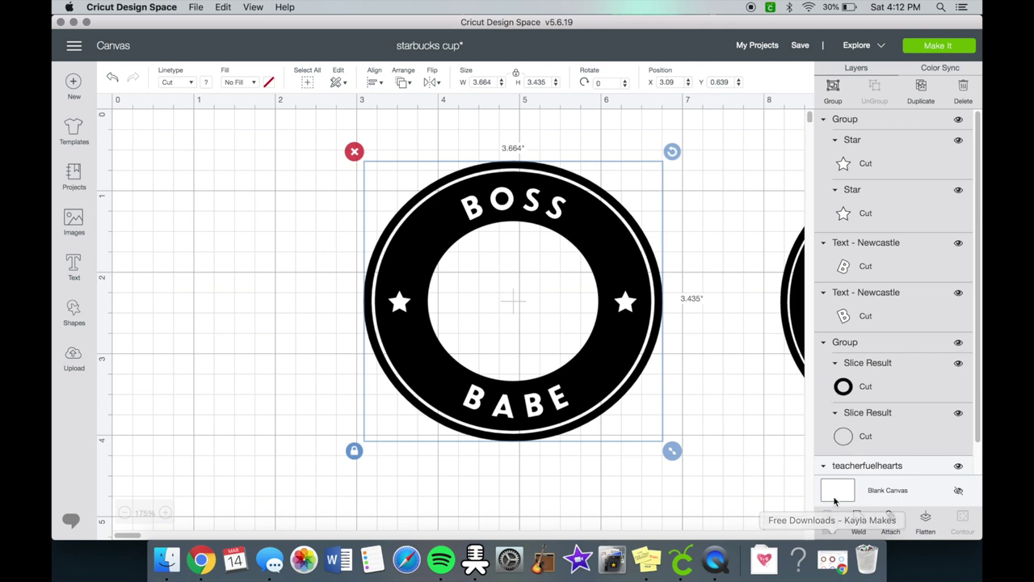
{"action": "left_click", "coordinate": [625, 511]}
Step: Hide the stars and text, then weld the ring pieces into one shape
{"action": "left_click", "coordinate": [892, 157]}
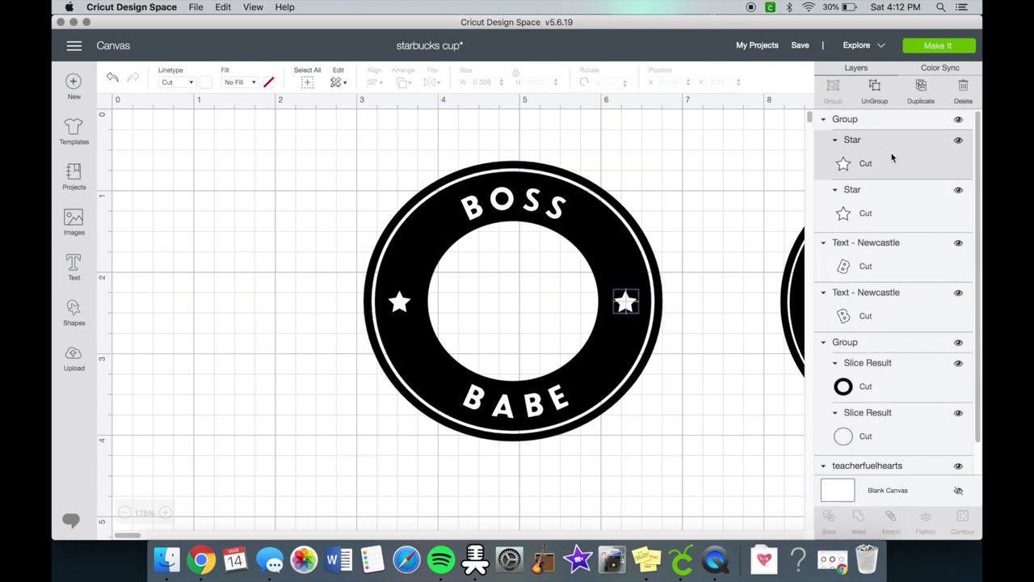
{"action": "left_click", "coordinate": [896, 213], "text": "shift"}
{"action": "left_click", "coordinate": [904, 259], "text": "shift"}
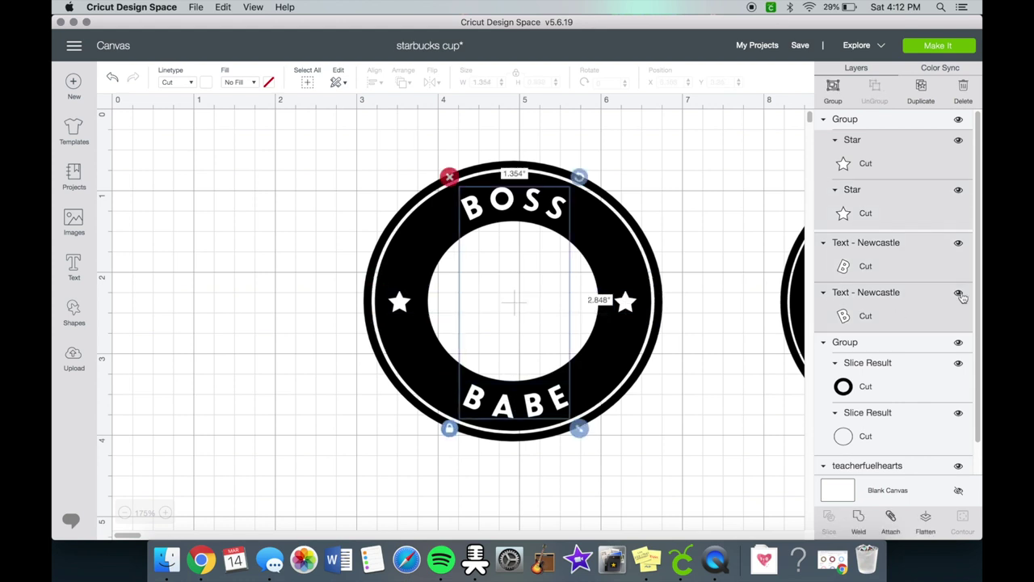
{"action": "left_click", "coordinate": [958, 119]}
{"action": "left_click", "coordinate": [632, 339]}
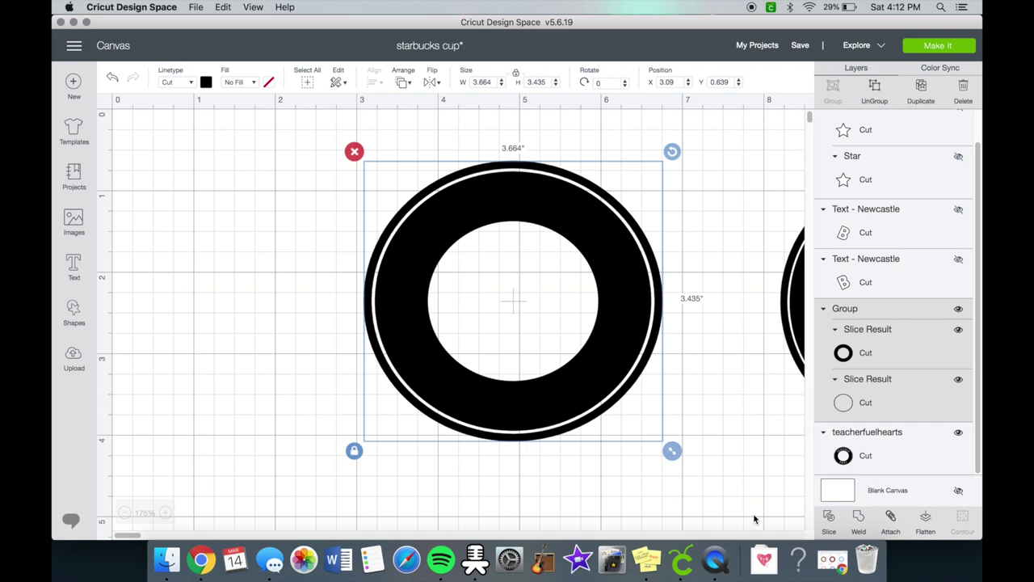
{"action": "left_click", "coordinate": [859, 521]}
Step: Slice the words and stars out of the ring and delete the leftover pieces
{"action": "left_click", "coordinate": [646, 326]}
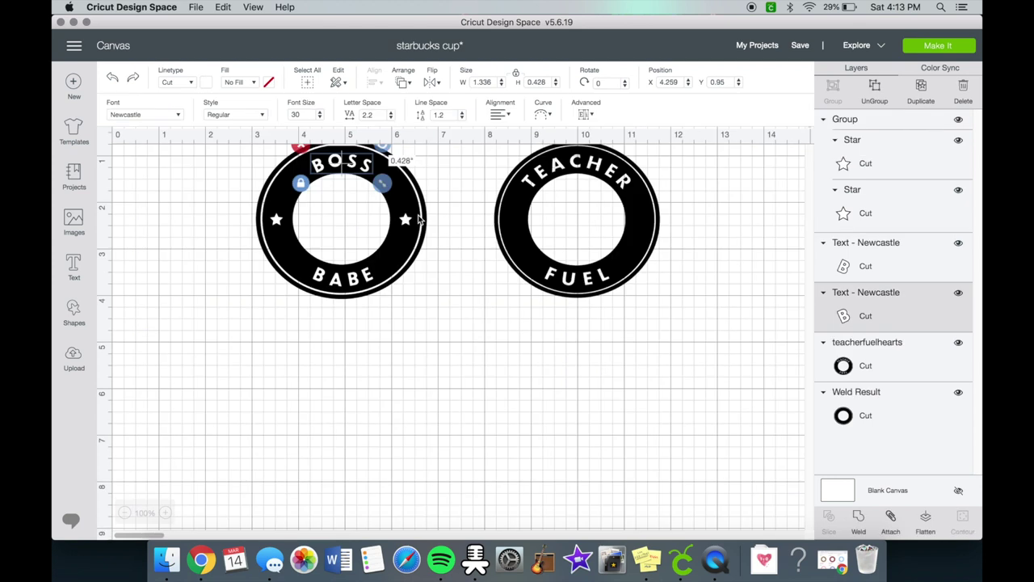
{"action": "left_click", "coordinate": [396, 251]}
{"action": "left_click", "coordinate": [829, 521]}
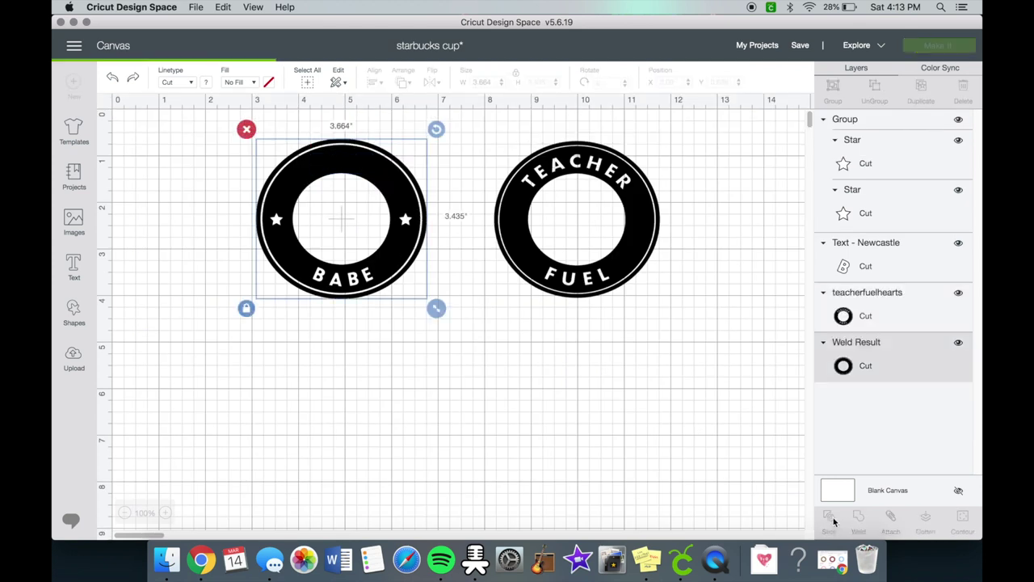
{"action": "left_click_drag", "start_coordinate": [347, 165], "coordinate": [380, 315]}
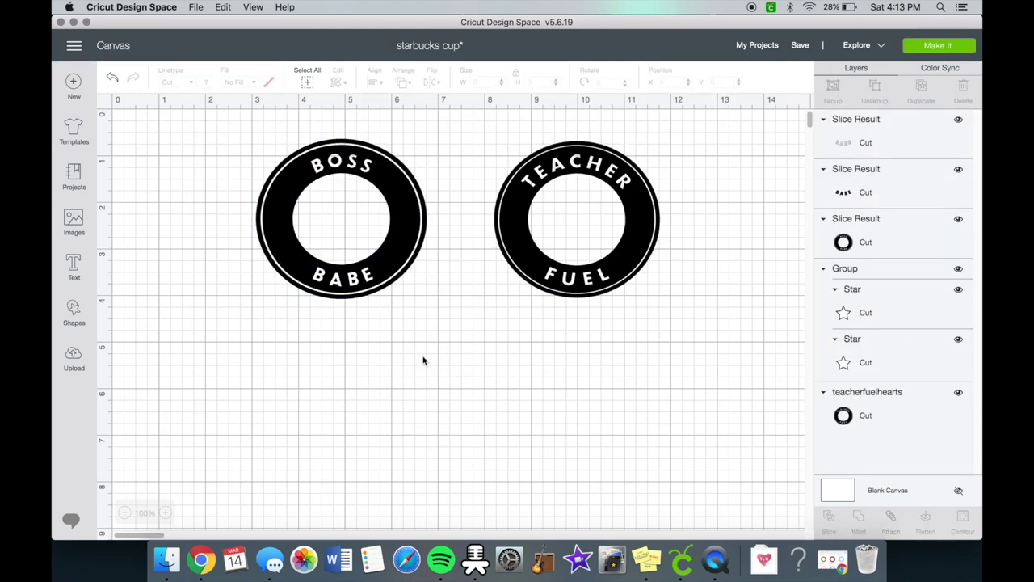
{"action": "left_click_drag", "start_coordinate": [352, 275], "coordinate": [375, 368]}
{"action": "key", "text": "Delete"}
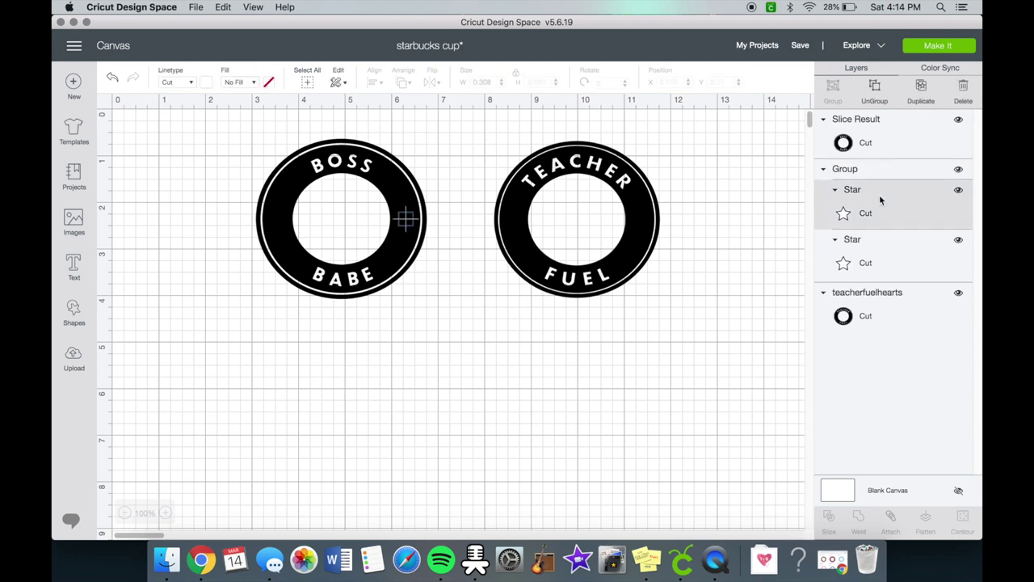
Step: Move the sliced ring to the bottom of the layer stack and ungroup the stars
{"action": "left_click", "coordinate": [404, 242]}
{"action": "left_click_drag", "start_coordinate": [869, 137], "coordinate": [869, 299]}
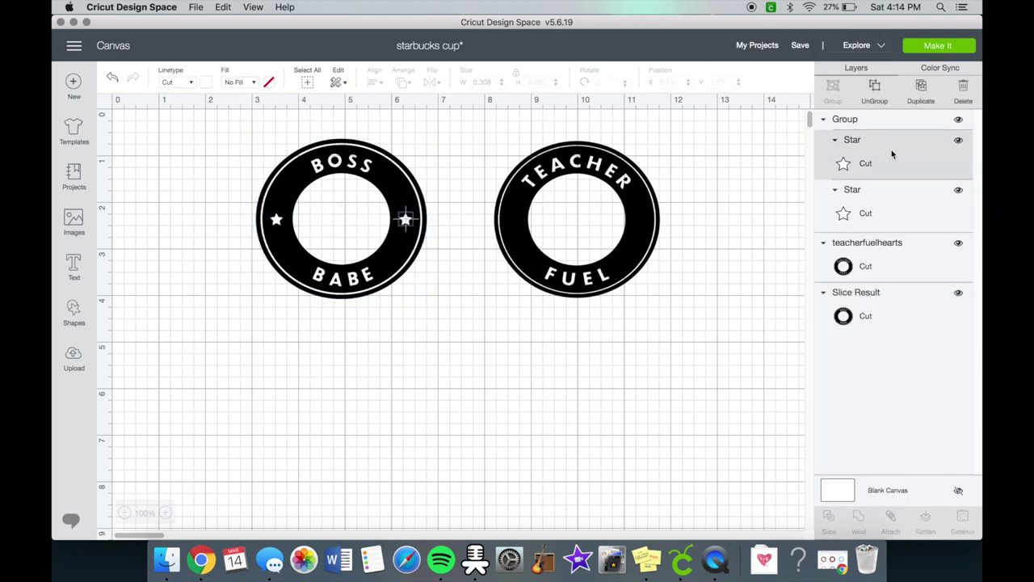
{"action": "right_click", "coordinate": [404, 222]}
{"action": "left_click", "coordinate": [427, 86]}
{"action": "left_click", "coordinate": [406, 219]}
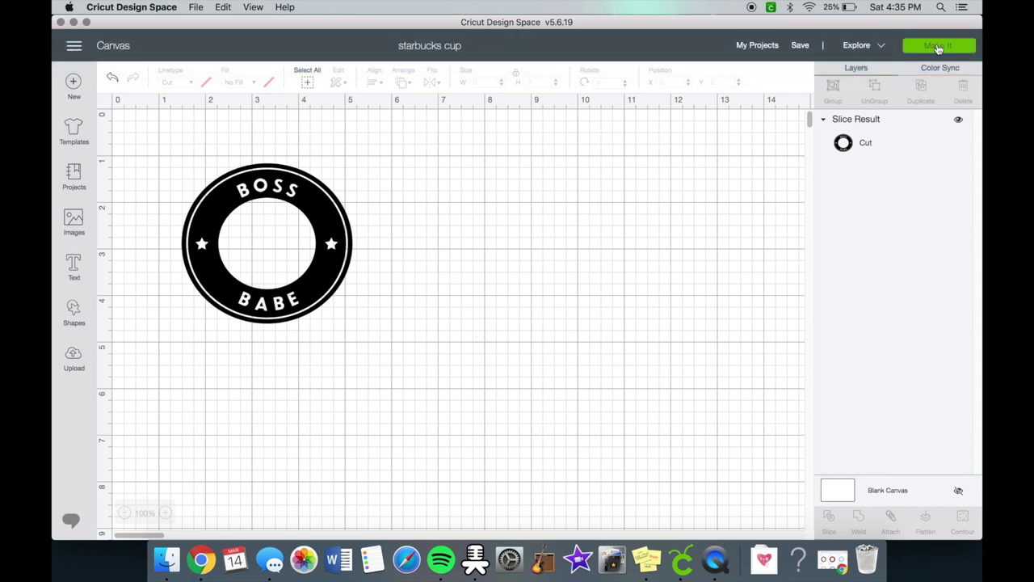
Step: Send the ring to a 12" x 12" mat, nudge it into place, and continue to cutting
{"action": "left_click", "coordinate": [937, 47]}
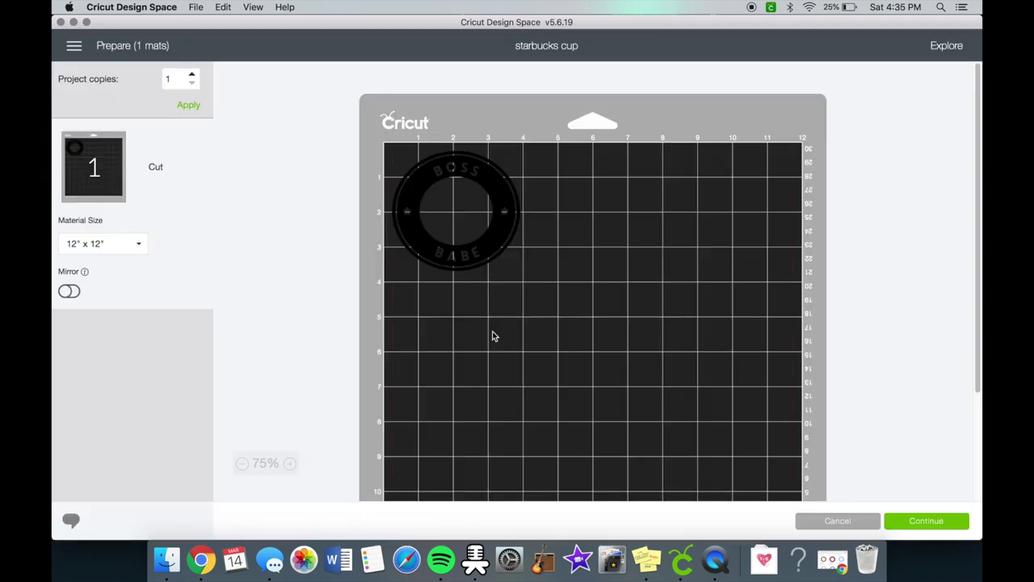
{"action": "left_click_drag", "start_coordinate": [500, 235], "coordinate": [505, 239]}
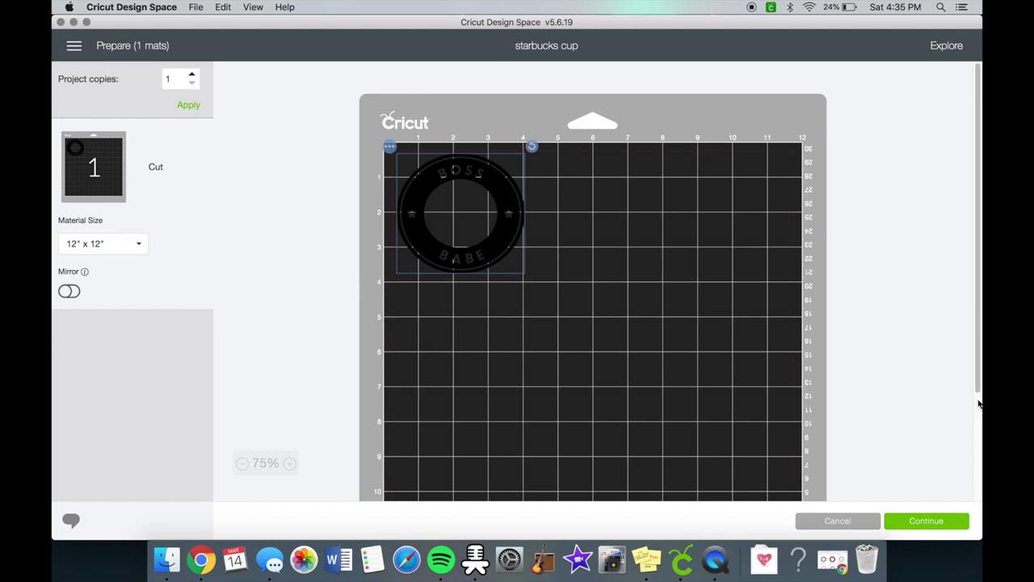
{"action": "left_click", "coordinate": [927, 522]}
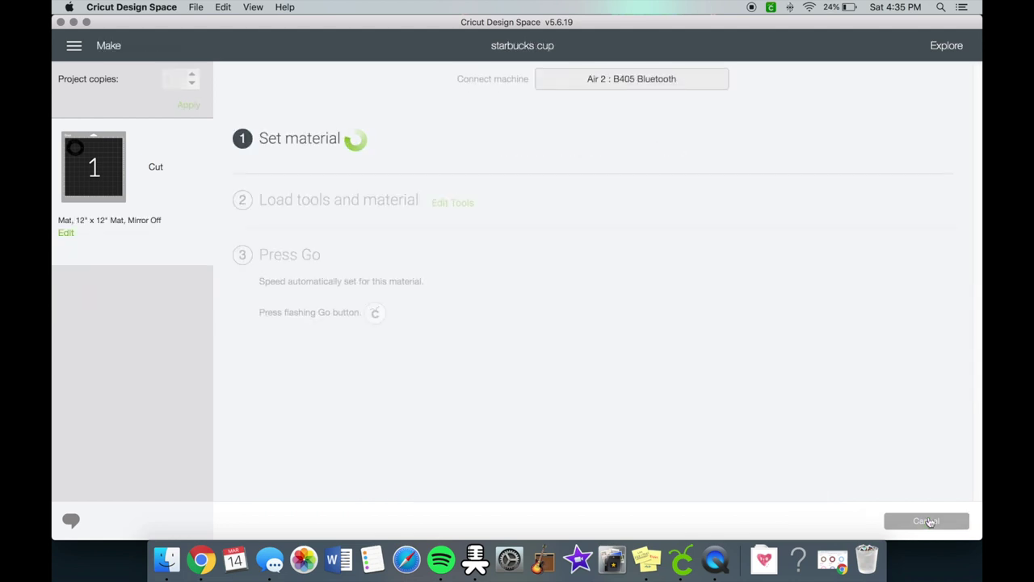